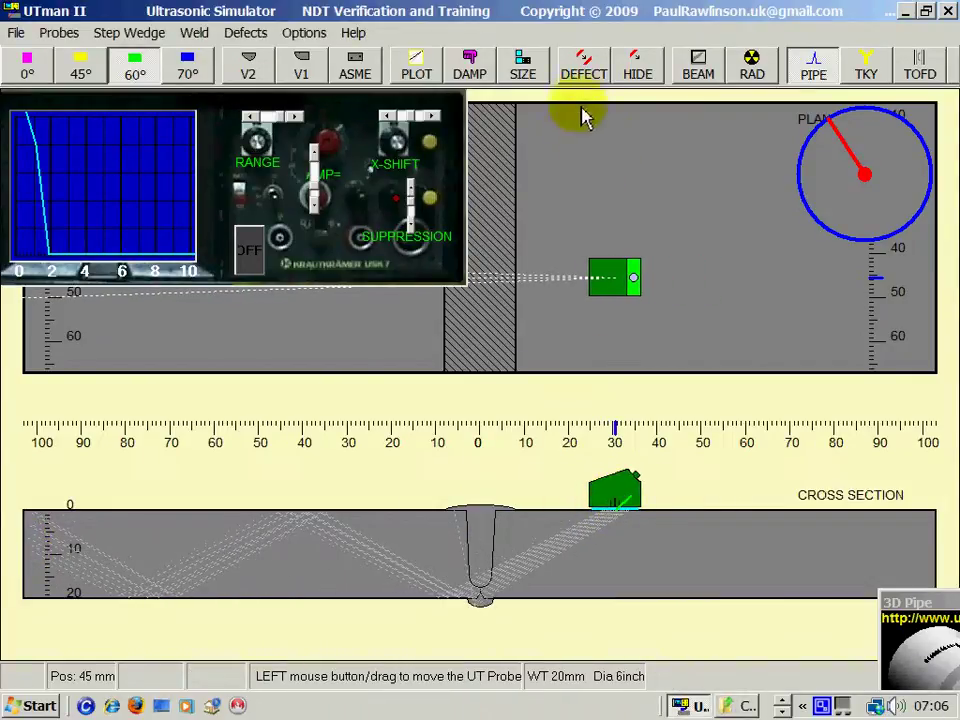
# Step: Draw volumetric defect 1 in the lower part of the weld cross section with size 24, extending from 20 mm to 92 mm around the pipe
pyautogui.click(586, 72)
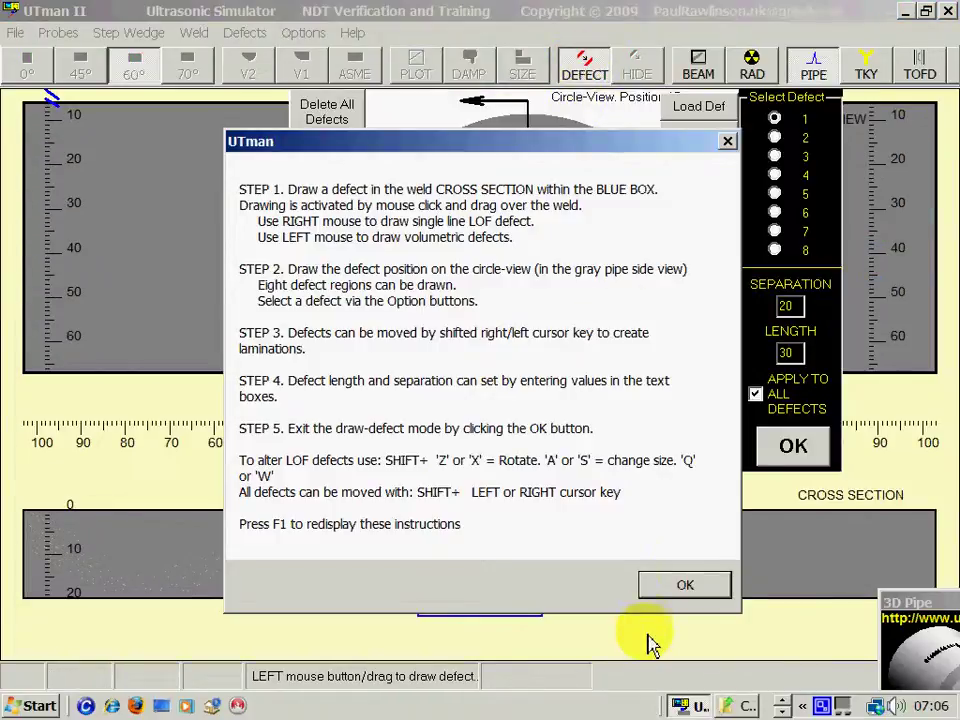
pyautogui.click(685, 588)
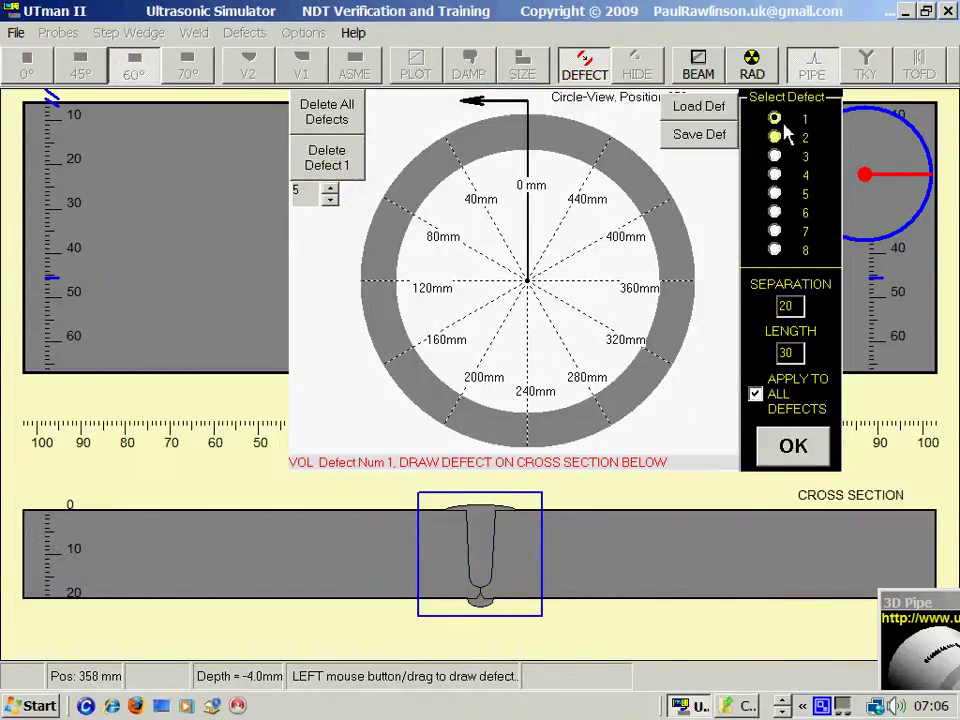
pyautogui.click(477, 569)
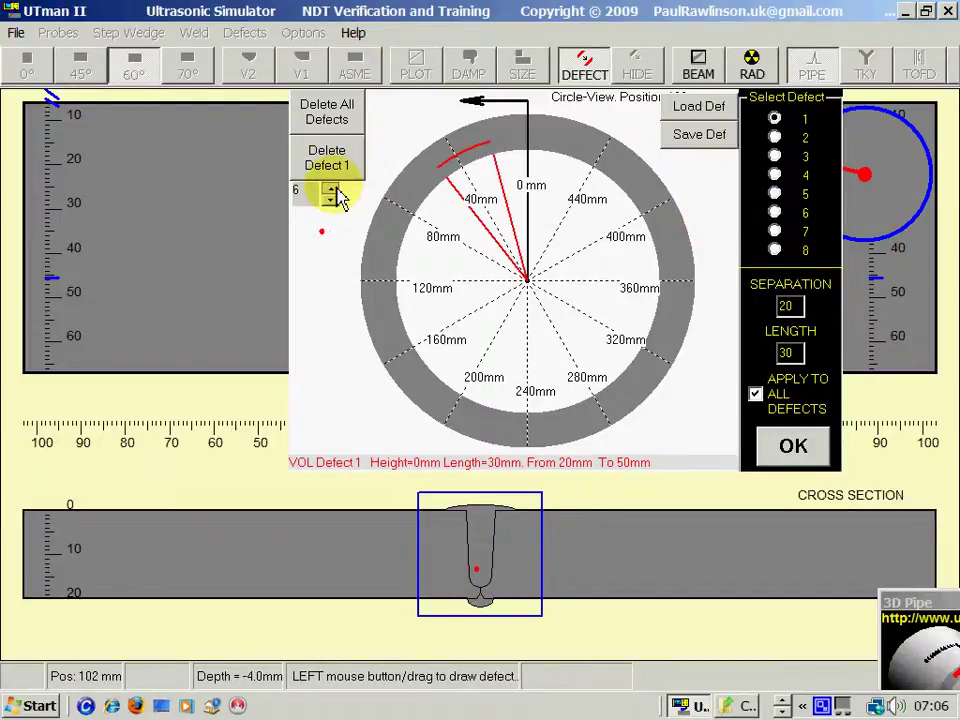
pyautogui.click(333, 189)
pyautogui.click(333, 189)
pyautogui.click(333, 189)
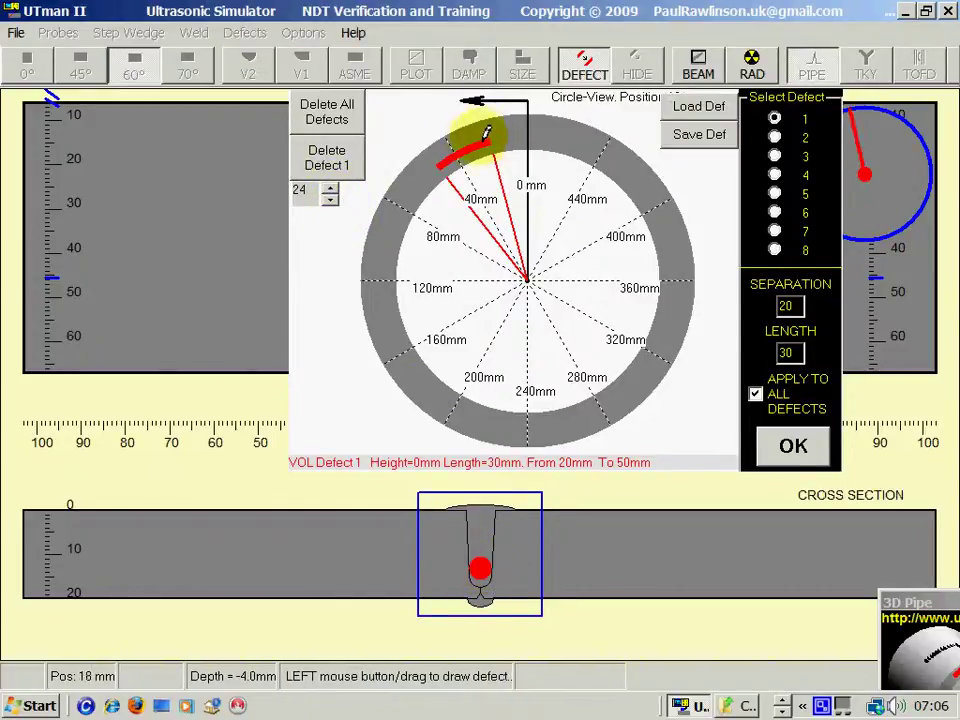
pyautogui.moveTo(489, 133); pyautogui.dragTo(405, 230)
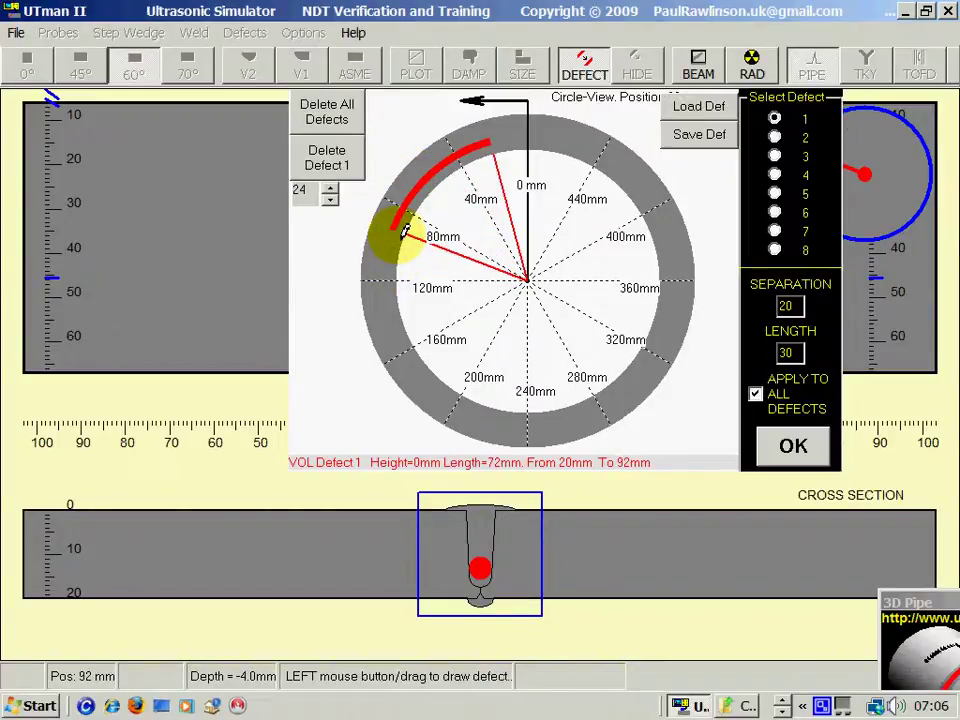
pyautogui.click(590, 70)
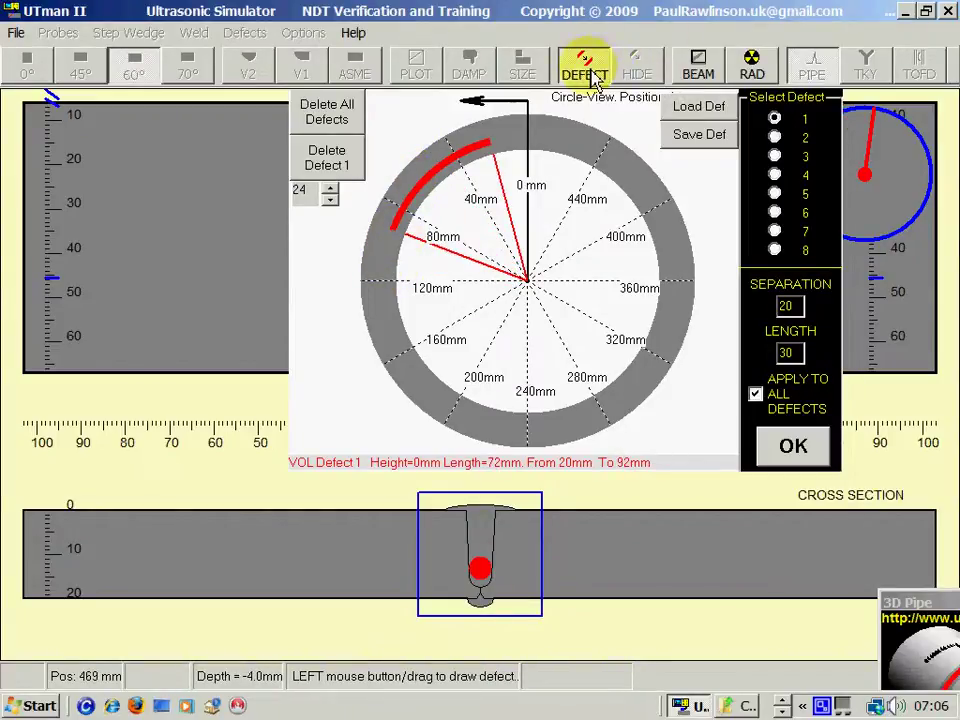
# Step: Bring the 3D Pipe view fully on screen and position the 60° probe over the defect, about 23 mm from the weld centre at 50 mm
pyautogui.click(620, 278)
pyautogui.moveTo(620, 278); pyautogui.dragTo(620, 133)
pyautogui.moveTo(940, 608); pyautogui.dragTo(810, 313)
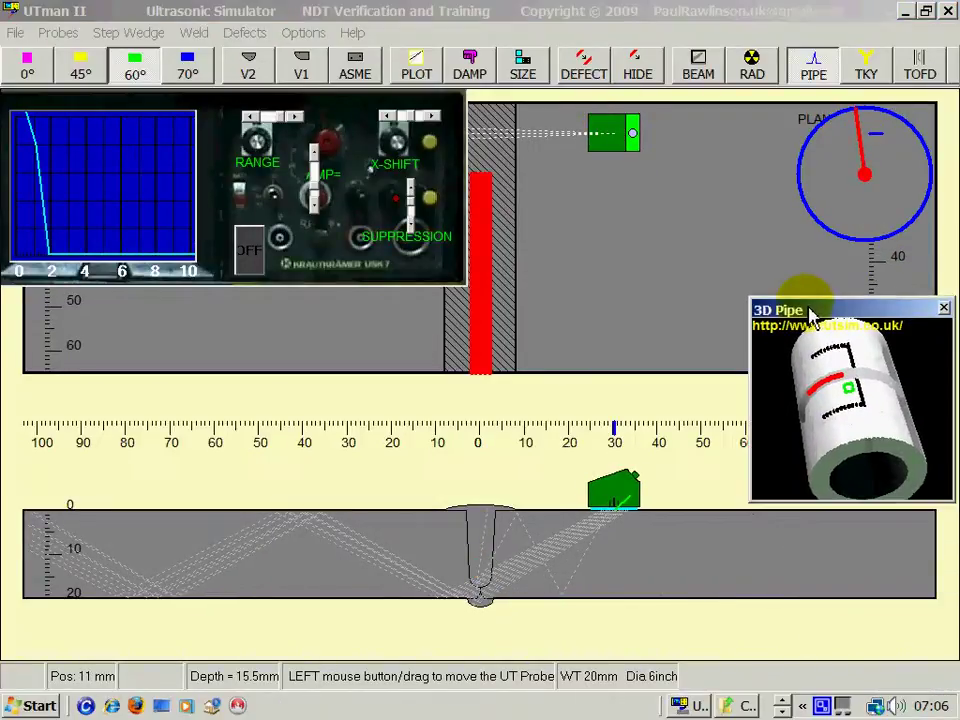
pyautogui.moveTo(621, 171); pyautogui.dragTo(579, 266)
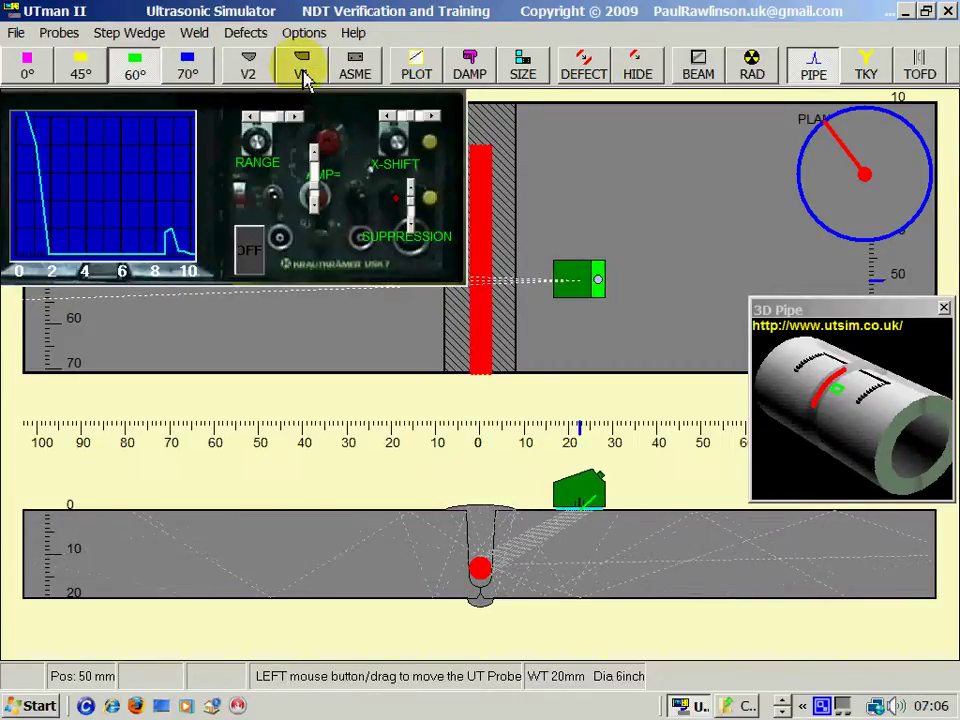
# Step: Open the V2 calibration block and clear the flaw detector by moving it and closing the 3D Pipe view
pyautogui.click(250, 70)
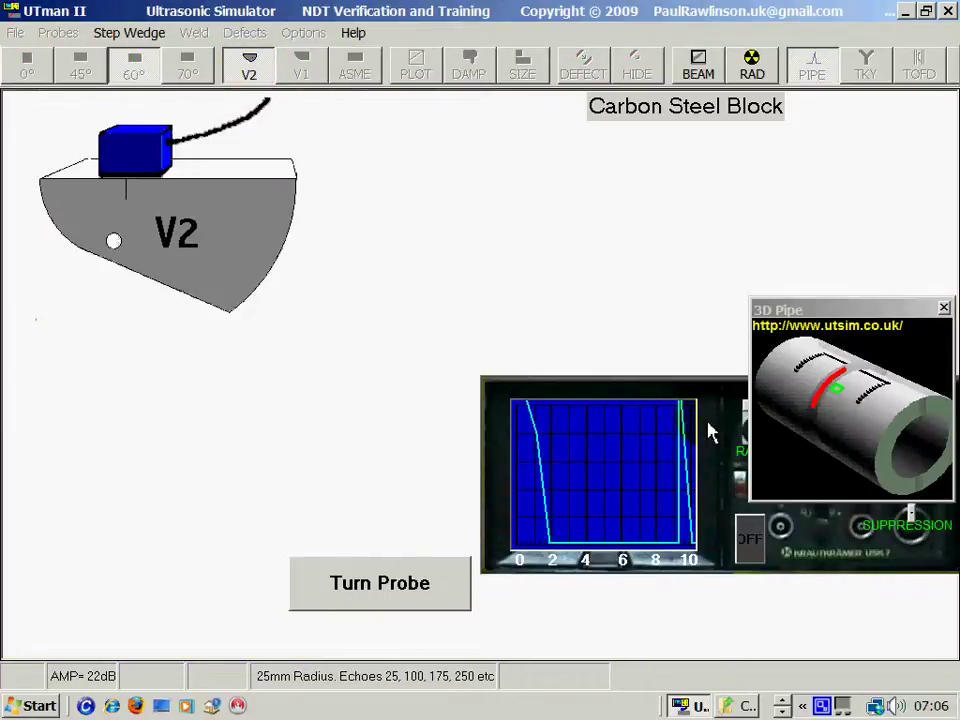
pyautogui.moveTo(729, 439); pyautogui.dragTo(660, 152)
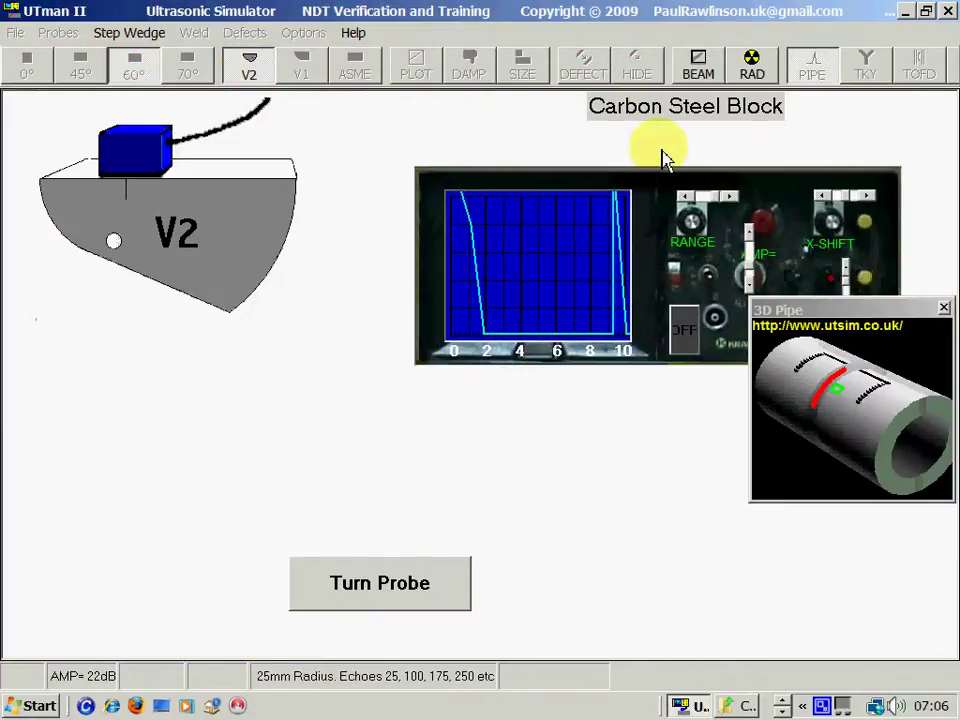
pyautogui.click(943, 308)
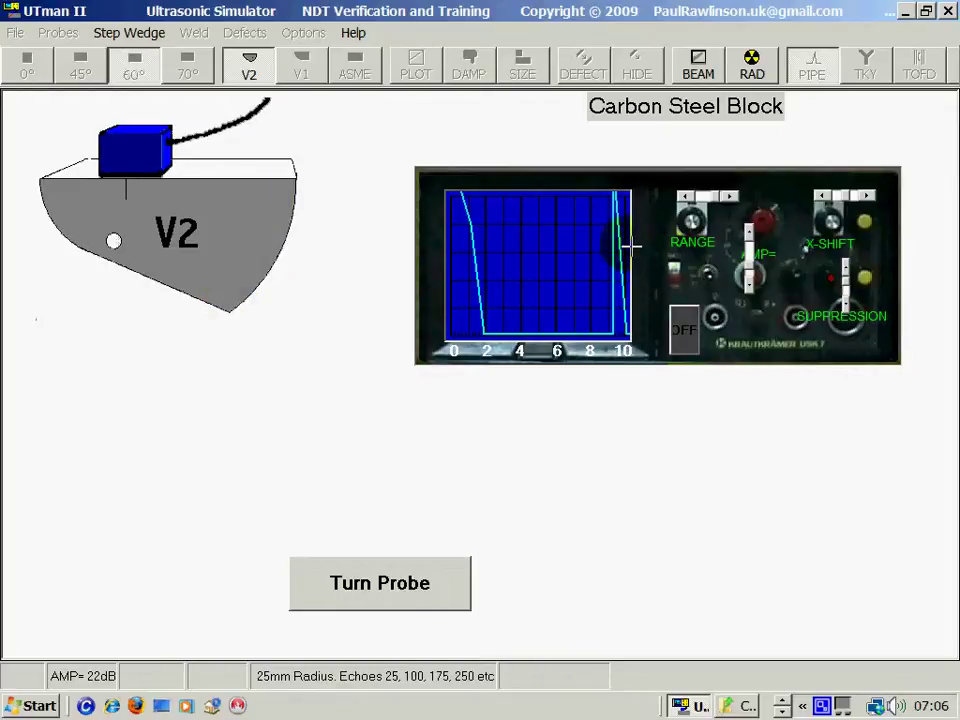
# Step: Calibrate the flaw detector to a range of 100.3 mm, adjusting the X-shift to put the 25 mm radius echoes at 2.5 and 10
pyautogui.moveTo(690, 205); pyautogui.dragTo(706, 203)
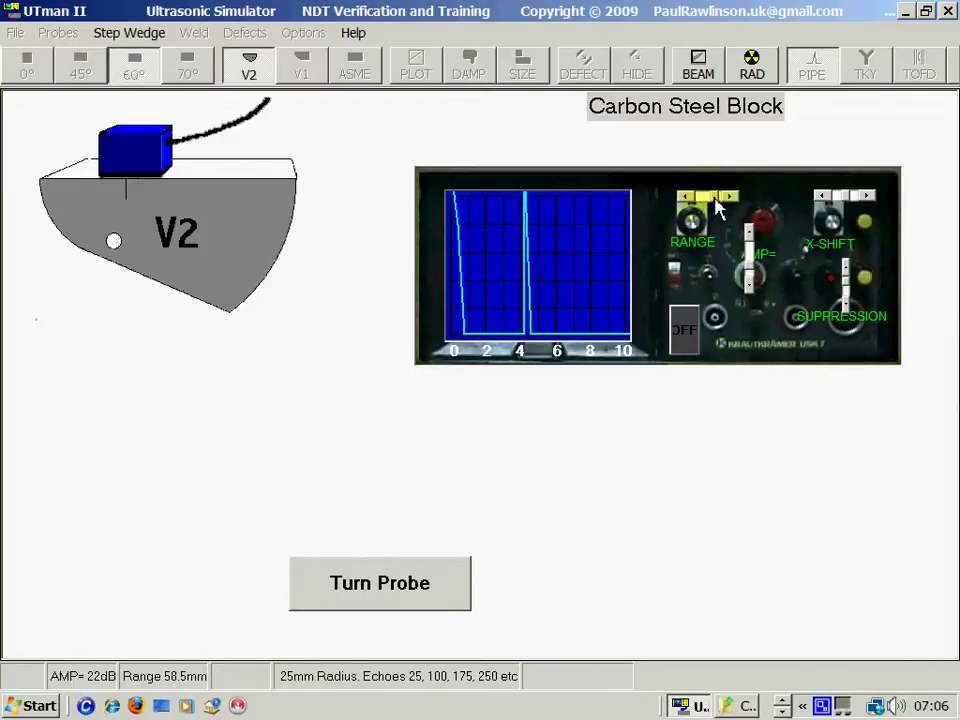
pyautogui.moveTo(724, 205); pyautogui.dragTo(690, 205)
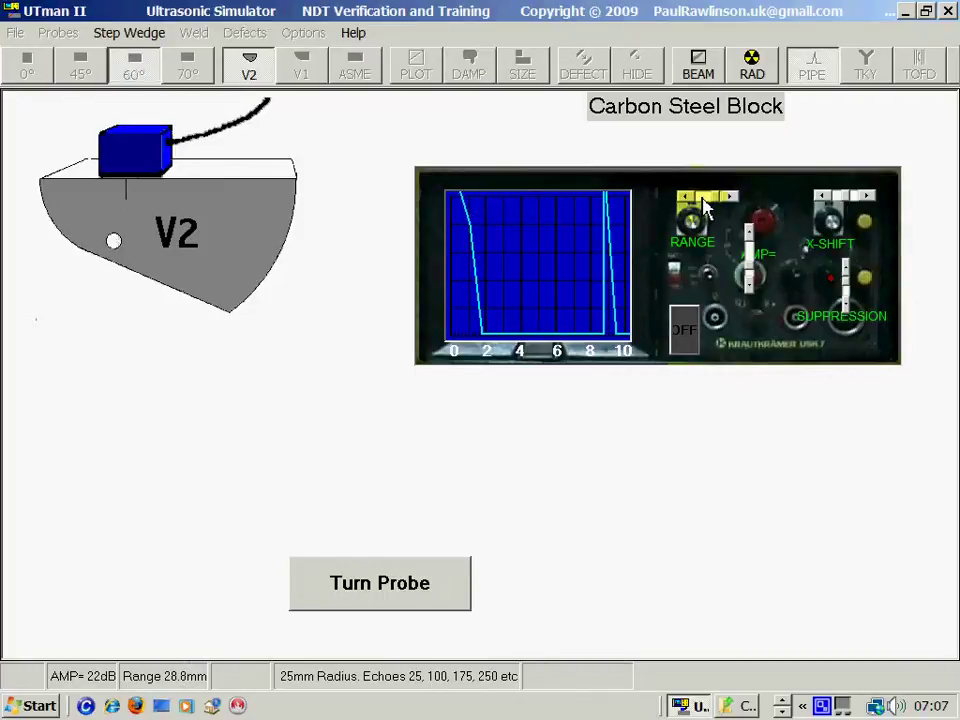
pyautogui.moveTo(820, 198); pyautogui.dragTo(822, 204)
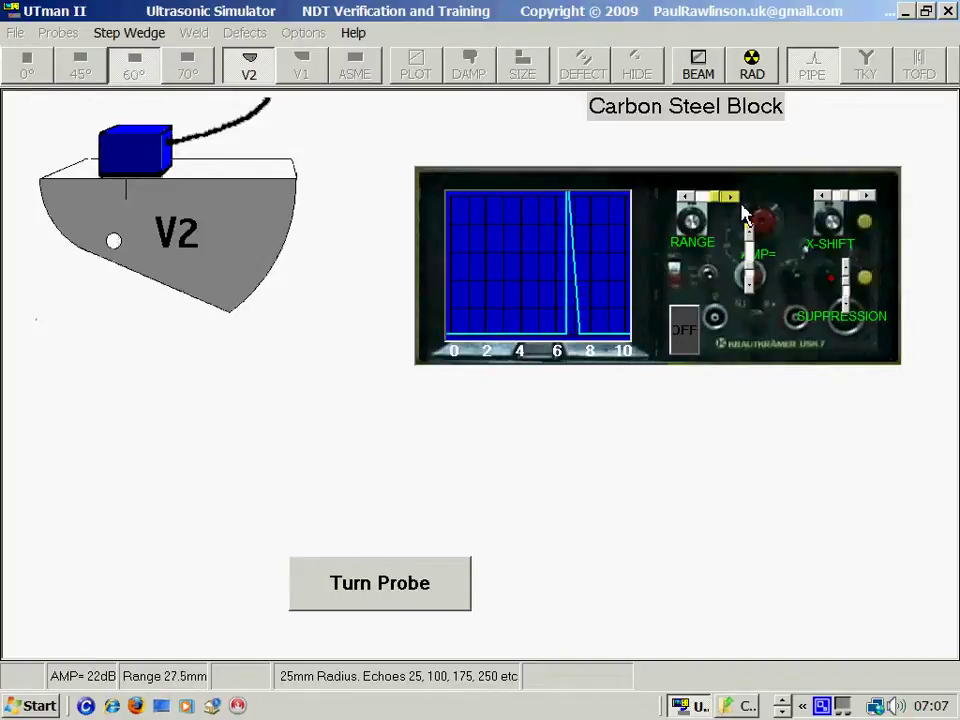
pyautogui.moveTo(742, 207); pyautogui.dragTo(706, 207)
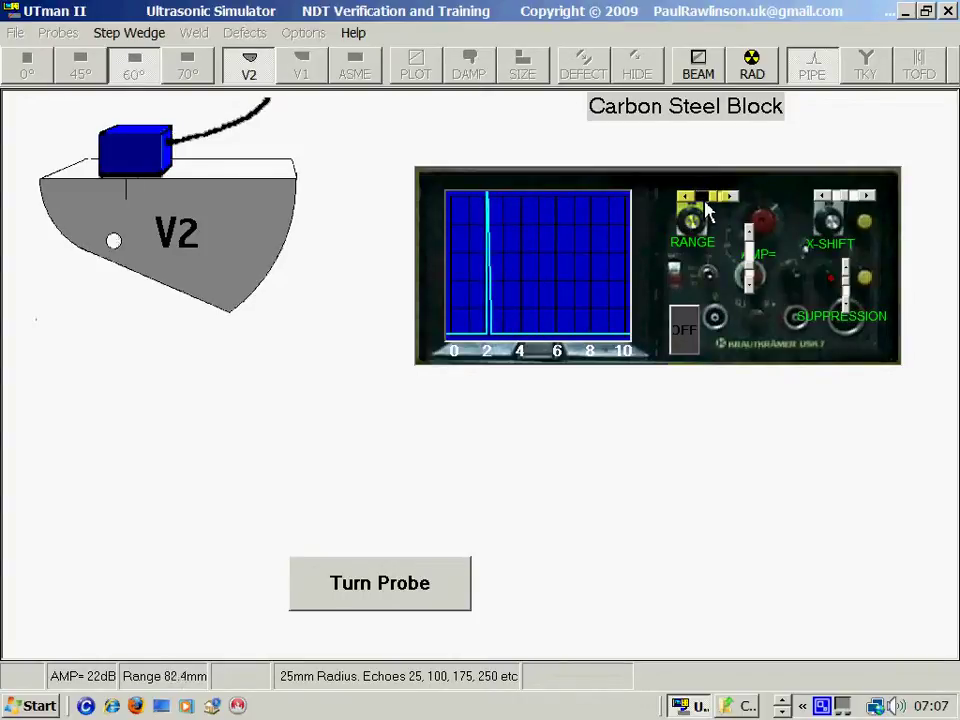
pyautogui.moveTo(706, 208); pyautogui.dragTo(706, 208)
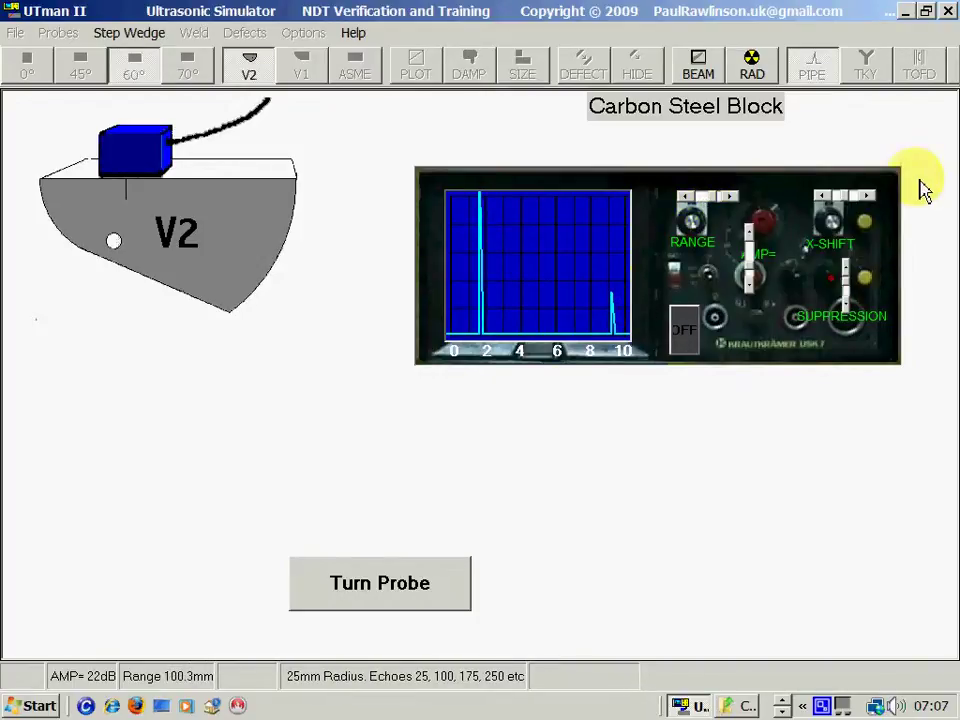
pyautogui.moveTo(873, 207); pyautogui.dragTo(873, 207)
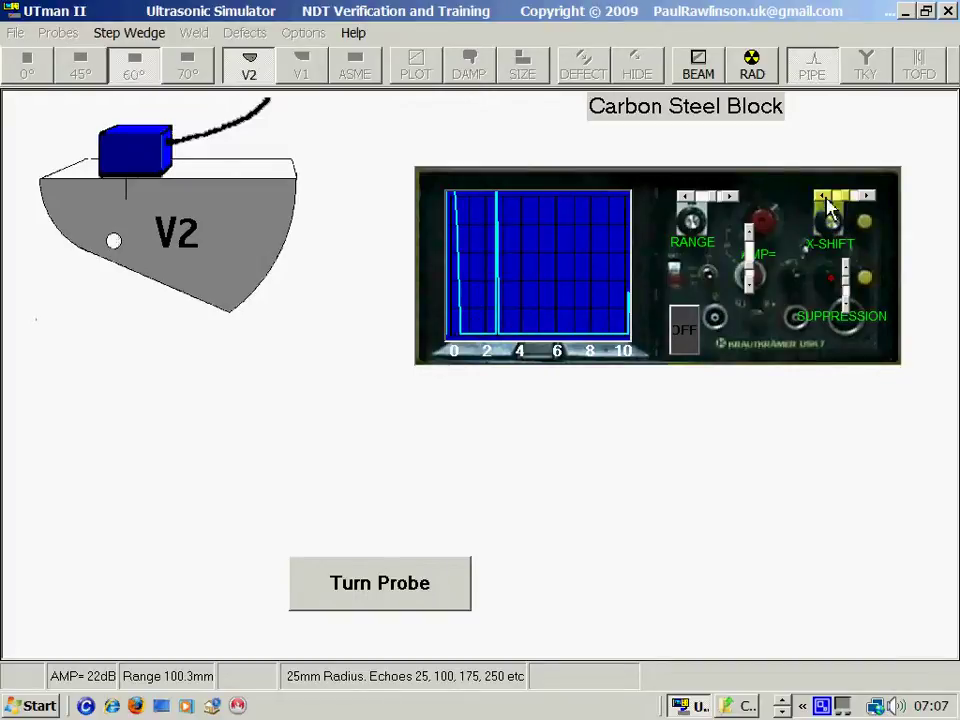
pyautogui.click(826, 205)
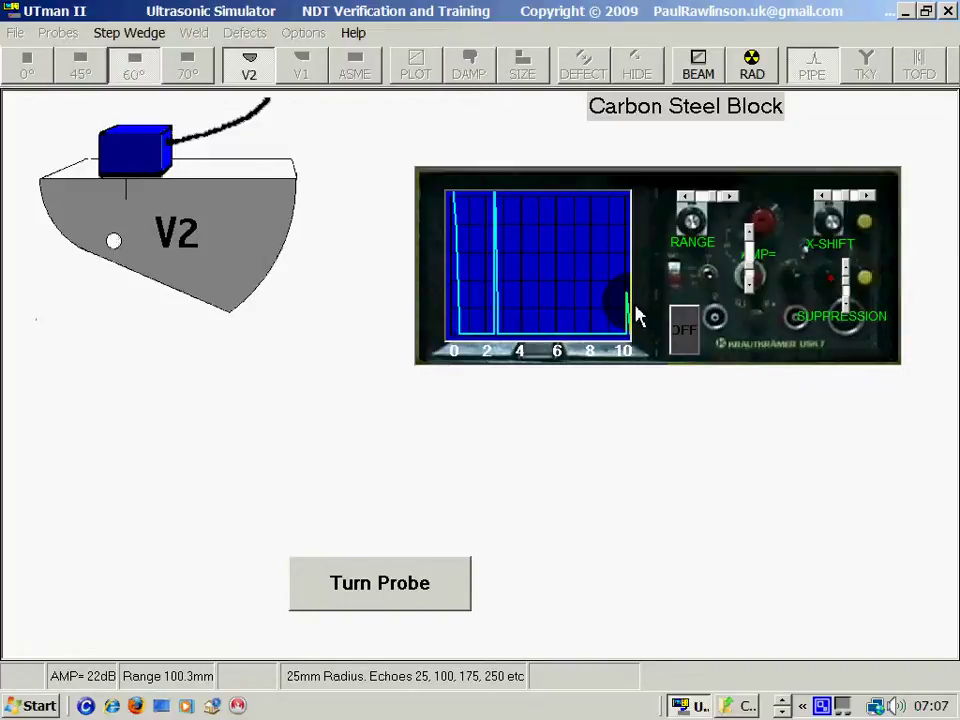
# Step: Turn the probe to the 50 mm radius, raise the amplitude to 25 dB, and return to the pipe weld
pyautogui.click(386, 583)
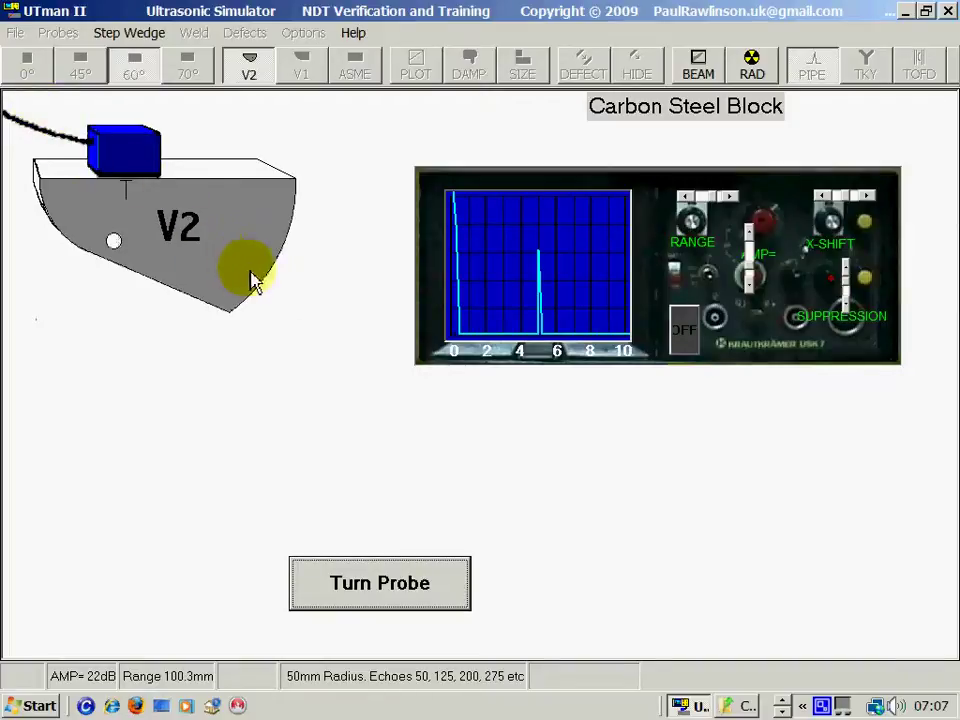
pyautogui.click(752, 240)
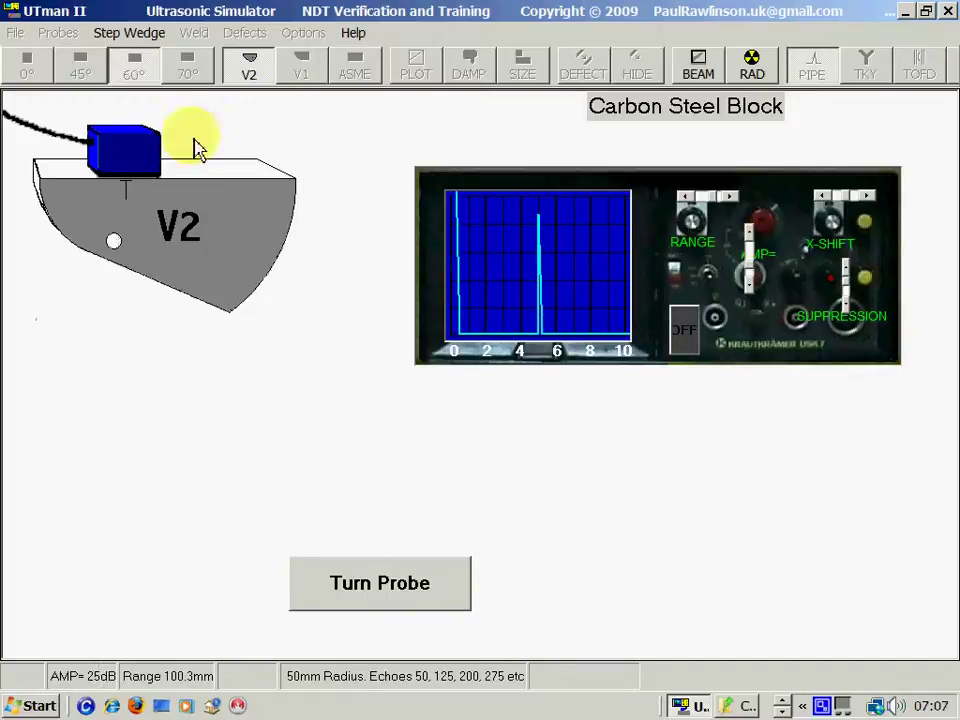
pyautogui.click(250, 72)
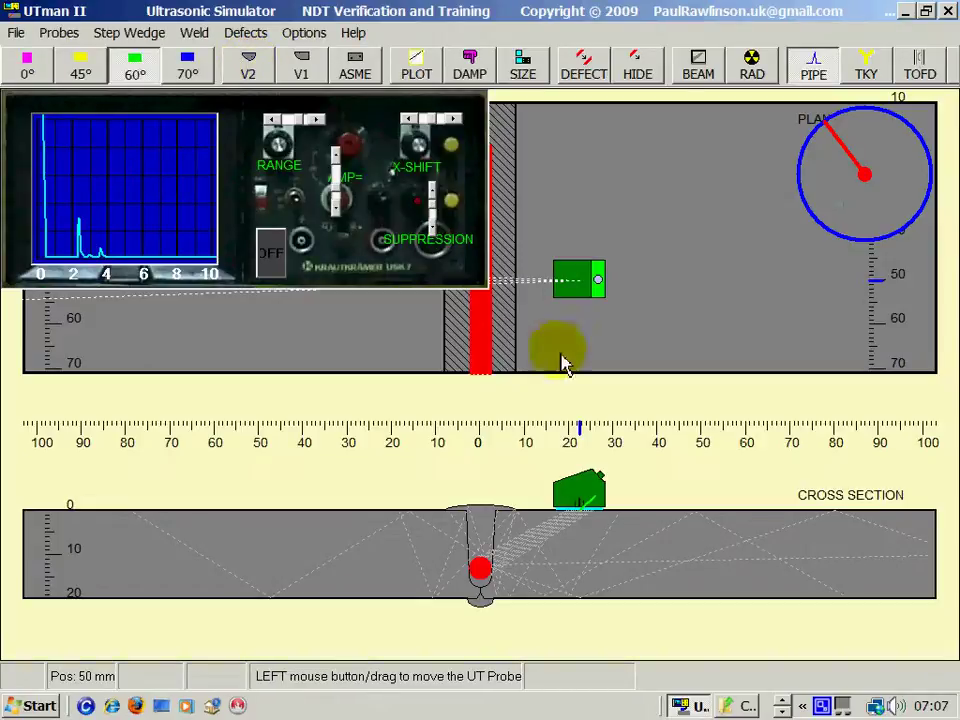
# Step: Raise the amplitude and fine-tune the probe position about 23 mm from the weld centre to peak the defect echo
pyautogui.moveTo(582, 488)
pyautogui.mouseDown()
pyautogui.moveTo(654, 478)
pyautogui.moveTo(591, 452)
pyautogui.moveTo(545, 460)
pyautogui.moveTo(621, 439)
pyautogui.moveTo(568, 461)
pyautogui.moveTo(611, 461)
pyautogui.moveTo(568, 454)
pyautogui.moveTo(585, 456)
pyautogui.moveTo(584, 466)
pyautogui.mouseUp()
pyautogui.click(340, 172)
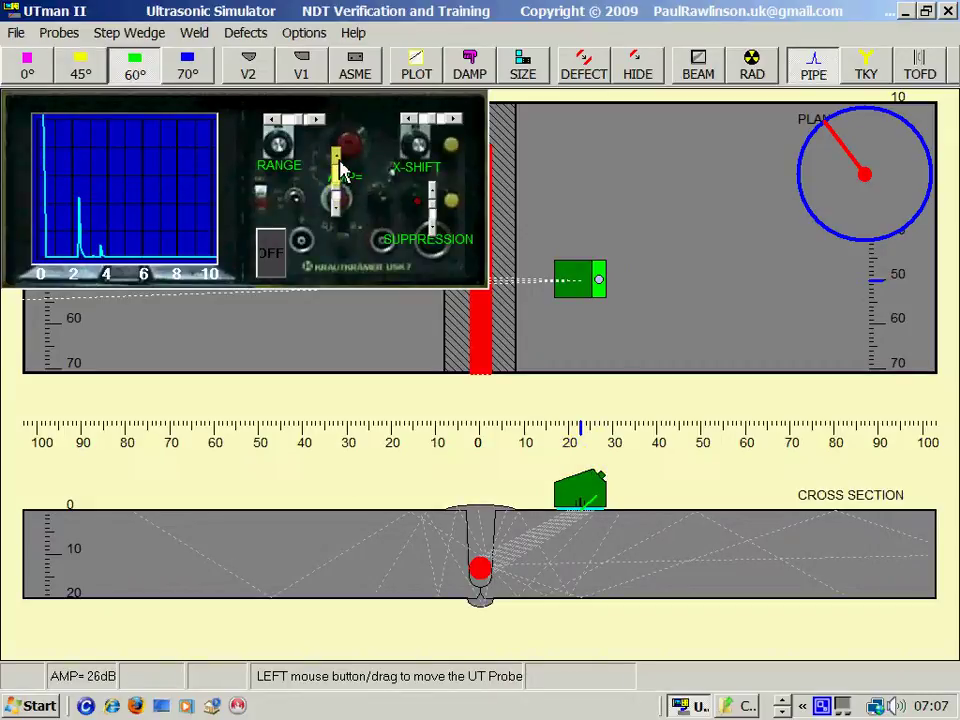
pyautogui.moveTo(584, 486)
pyautogui.mouseDown()
pyautogui.moveTo(606, 497)
pyautogui.moveTo(574, 497)
pyautogui.mouseUp()
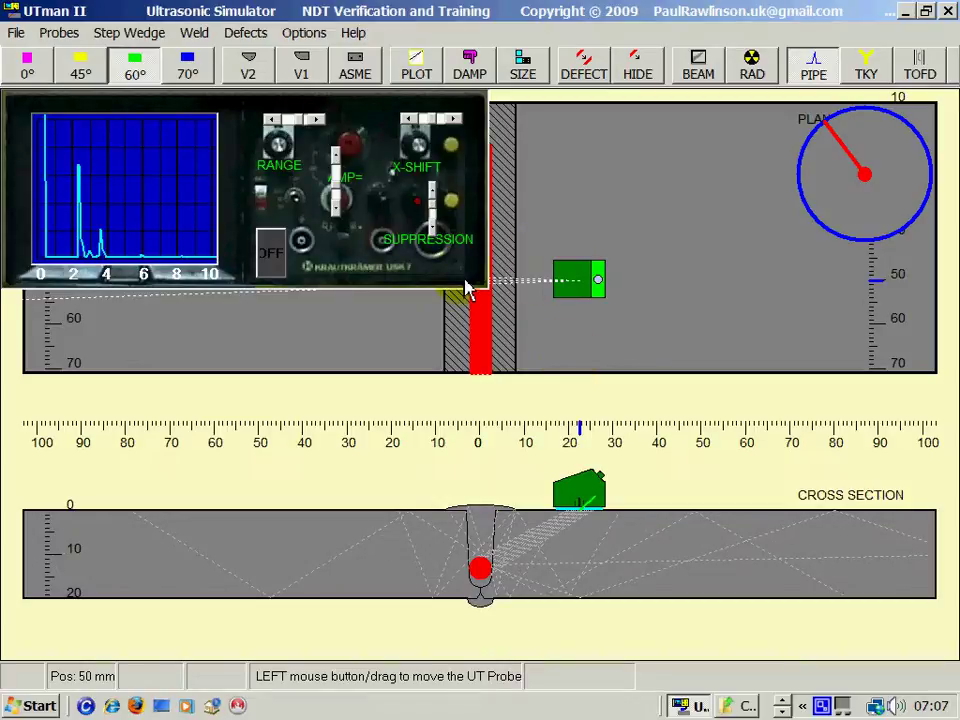
# Step: Scan the 60° probe past the start of the defect and return it over the defect at the 30 mm position
pyautogui.moveTo(467, 281); pyautogui.dragTo(428, 311)
pyautogui.moveTo(572, 285); pyautogui.dragTo(628, 146)
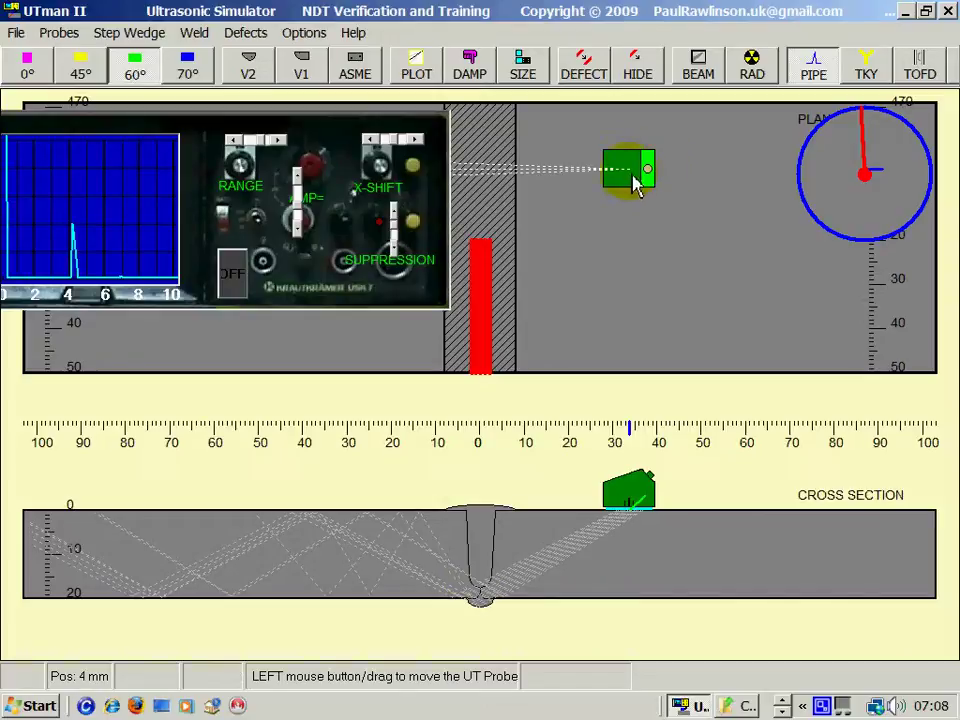
pyautogui.moveTo(634, 182)
pyautogui.mouseDown()
pyautogui.moveTo(631, 262)
pyautogui.moveTo(566, 262)
pyautogui.moveTo(581, 270)
pyautogui.mouseUp()
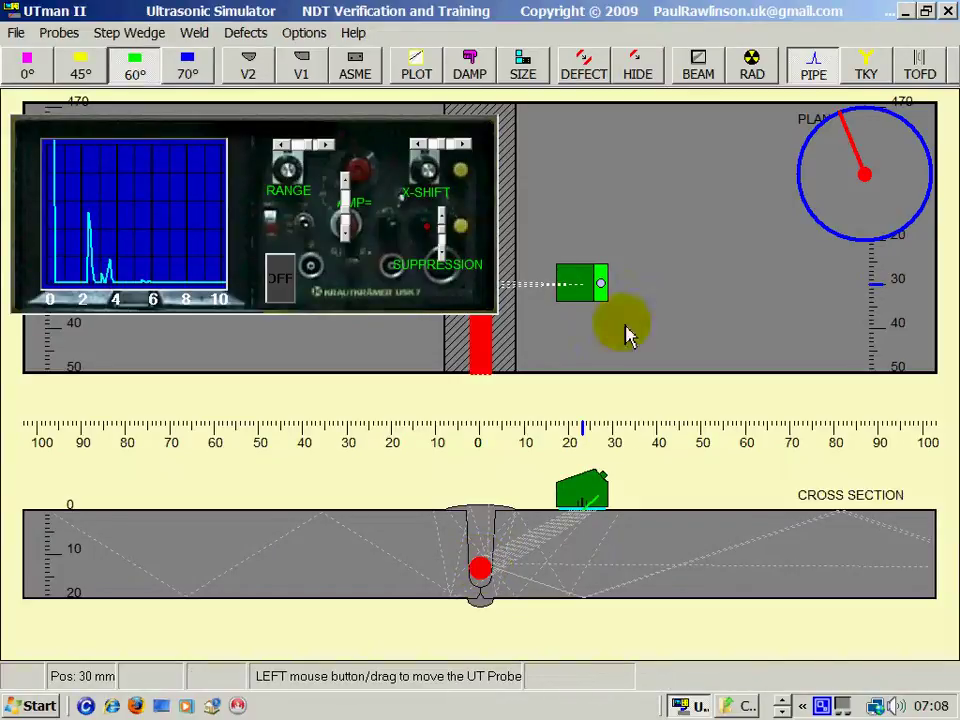
# Step: Plot the defect echo at the 30 mm position from both sides of the weld, with the flaw detector reduced to its screen
pyautogui.click(427, 80)
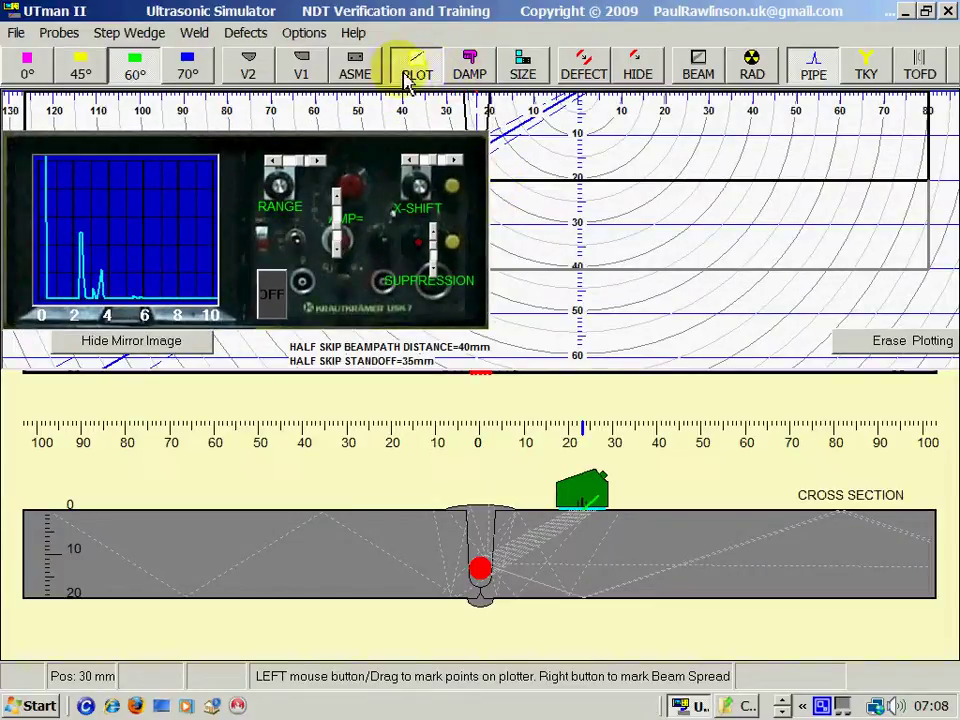
pyautogui.click(522, 75)
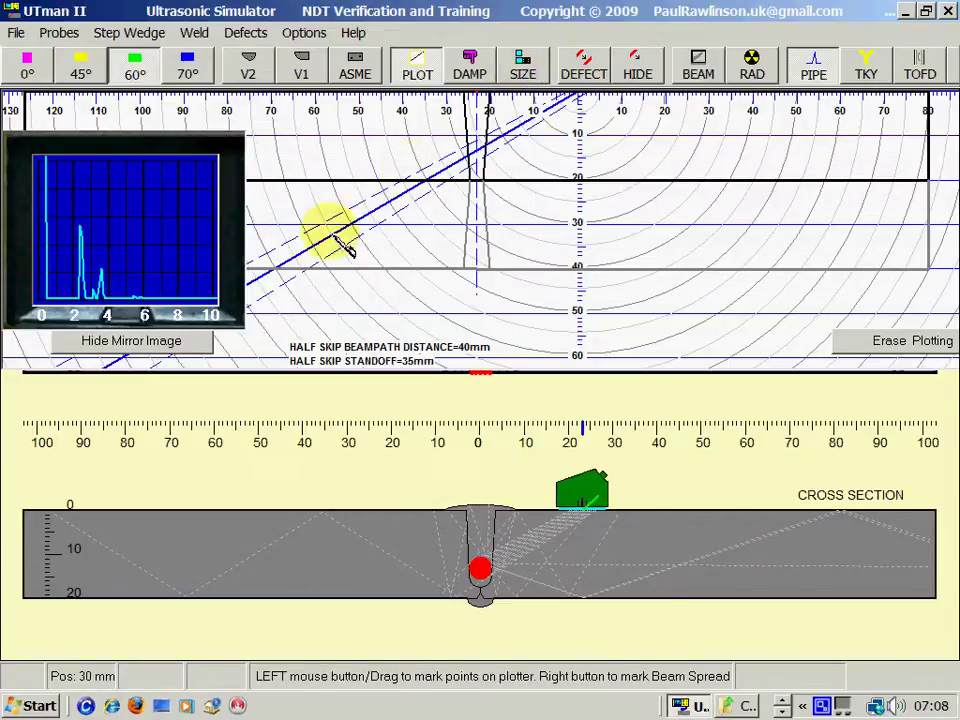
pyautogui.moveTo(243, 270); pyautogui.dragTo(251, 208)
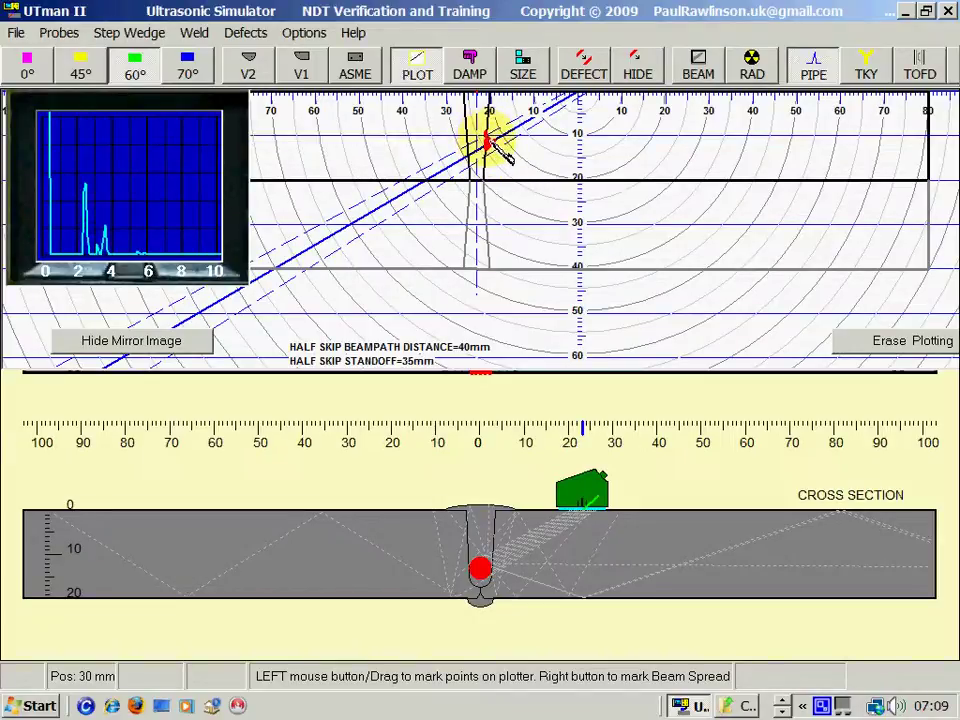
pyautogui.moveTo(429, 486); pyautogui.dragTo(381, 480)
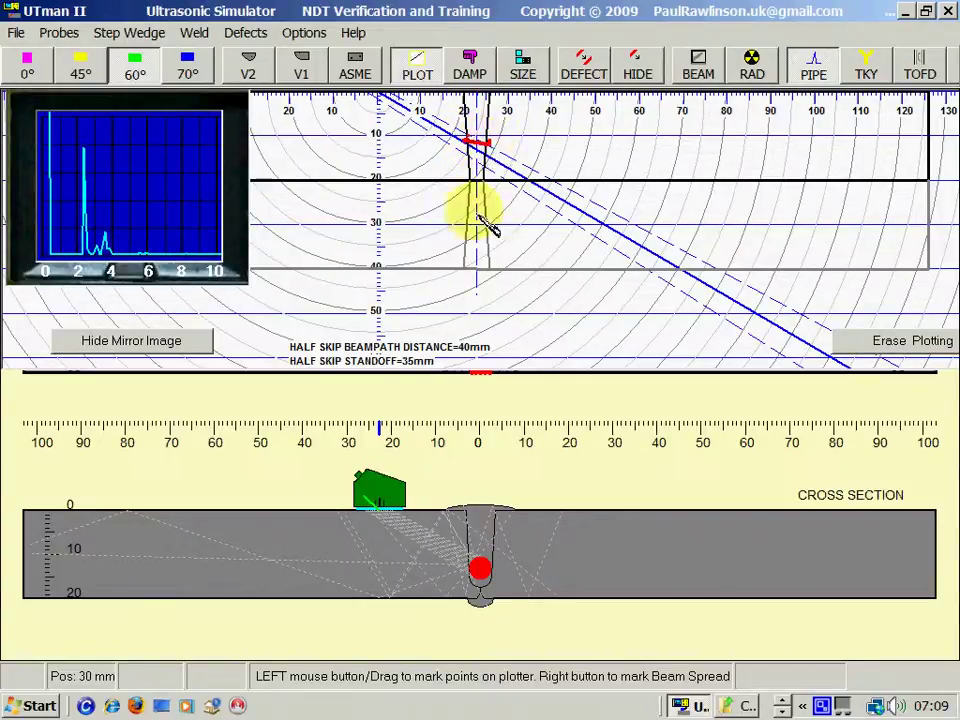
pyautogui.click(436, 75)
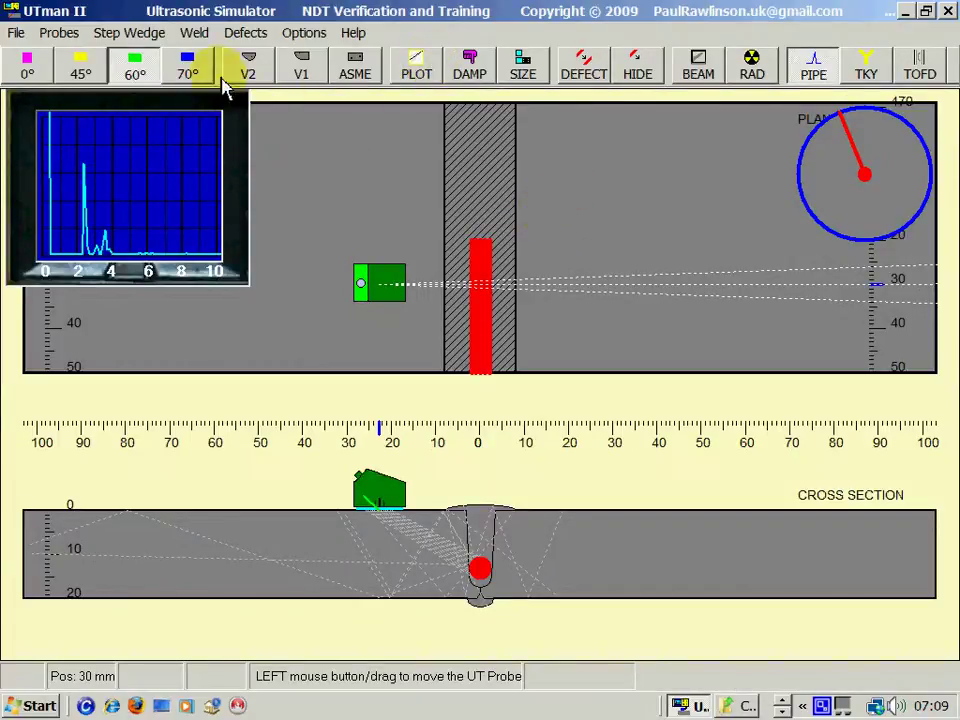
# Step: Move the probe across the weld to about 65 mm from its centre and switch it to 45°
pyautogui.click(84, 62)
pyautogui.moveTo(514, 171); pyautogui.dragTo(770, 172)
pyautogui.click(143, 75)
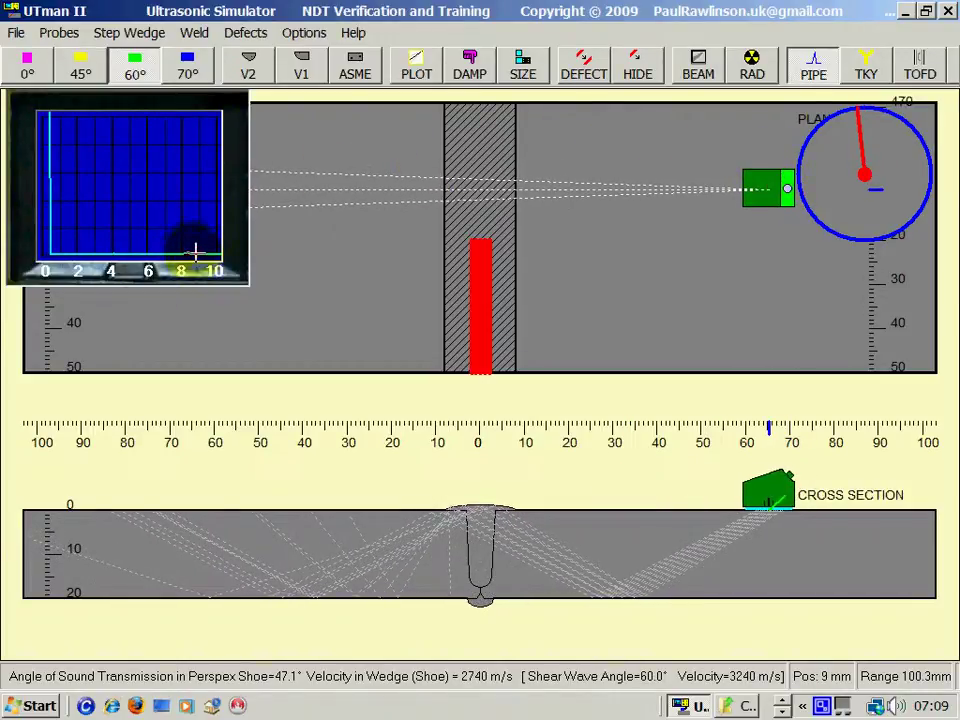
pyautogui.click(100, 74)
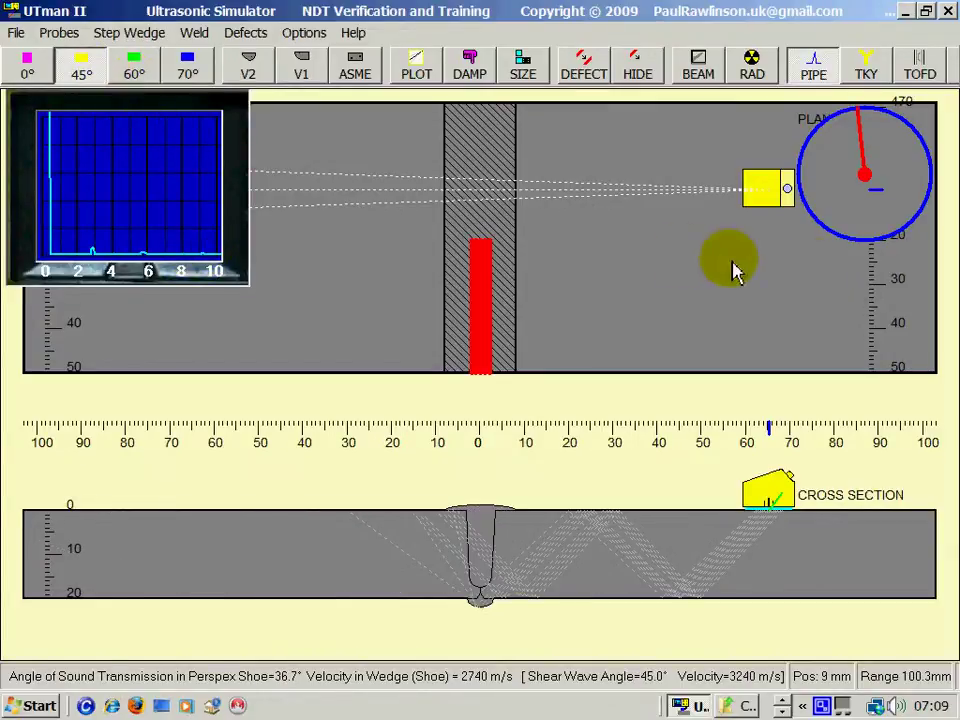
# Step: Scan the weld and defect with the 45° probe, finishing about 36 mm from the weld centre at the 10 mm position
pyautogui.moveTo(795, 197)
pyautogui.mouseDown()
pyautogui.moveTo(688, 154)
pyautogui.moveTo(600, 148)
pyautogui.moveTo(670, 153)
pyautogui.moveTo(637, 157)
pyautogui.mouseUp()
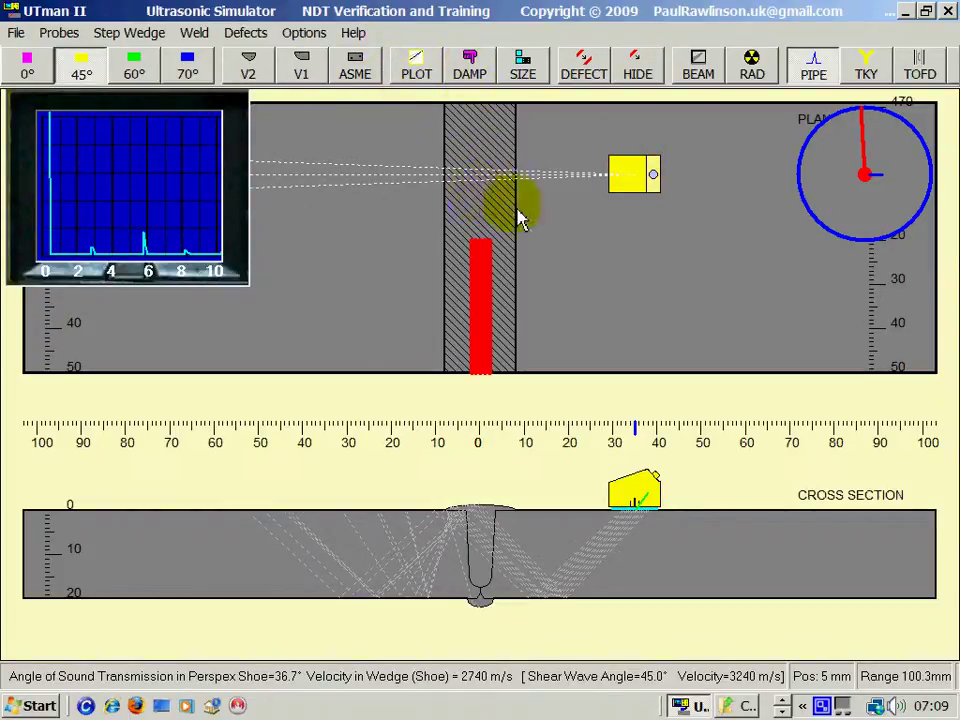
pyautogui.moveTo(634, 174); pyautogui.dragTo(495, 388)
pyautogui.moveTo(551, 364)
pyautogui.mouseDown()
pyautogui.moveTo(568, 92)
pyautogui.moveTo(584, 133)
pyautogui.moveTo(638, 143)
pyautogui.moveTo(640, 131)
pyautogui.mouseUp()
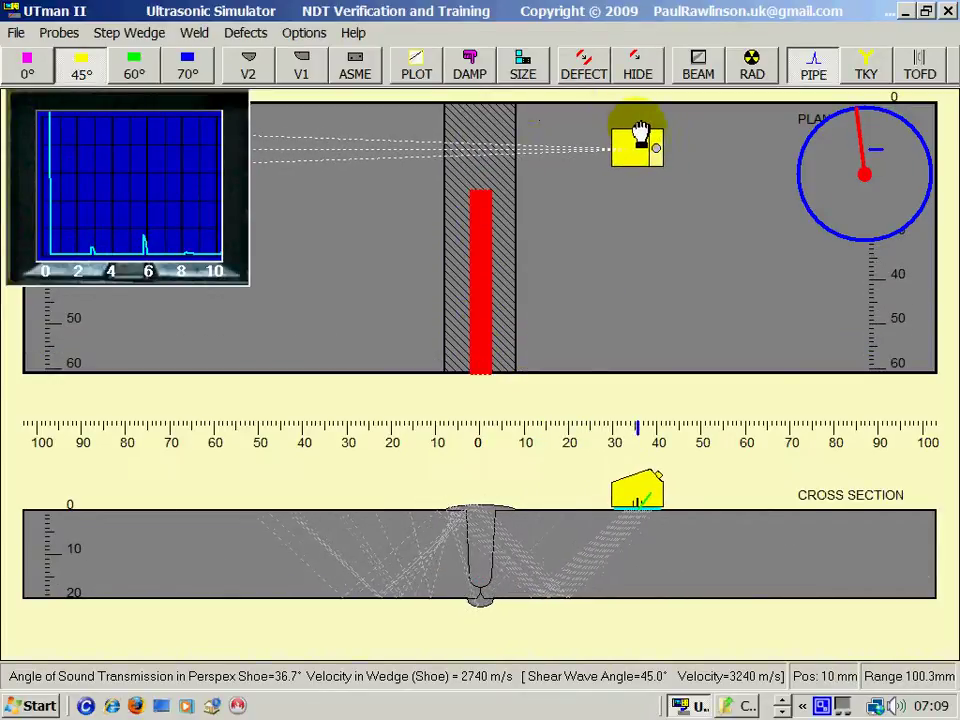
pyautogui.click(478, 75)
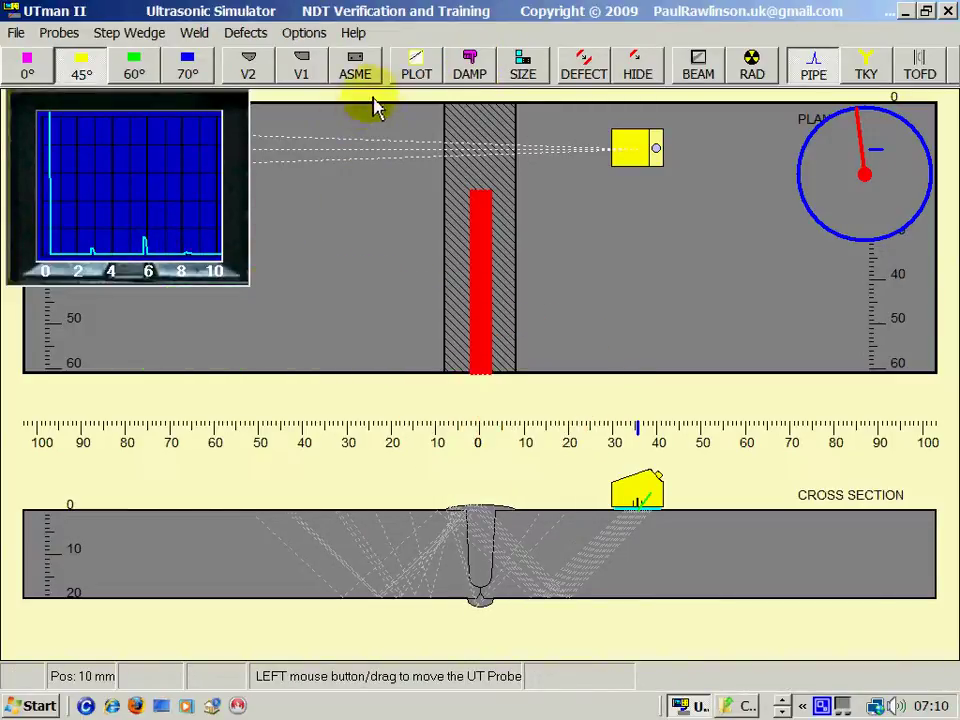
# Step: Damp the weld cap to check the 45° probe's echoes, and move the probe to about 30 mm from the weld centre
pyautogui.moveTo(436, 232)
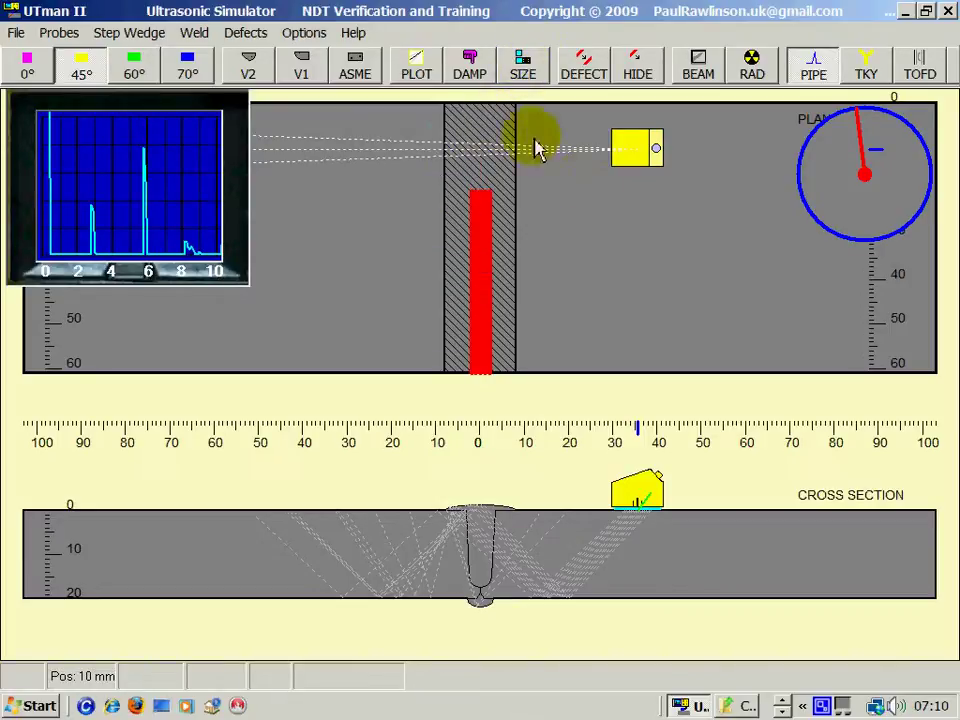
pyautogui.click(479, 80)
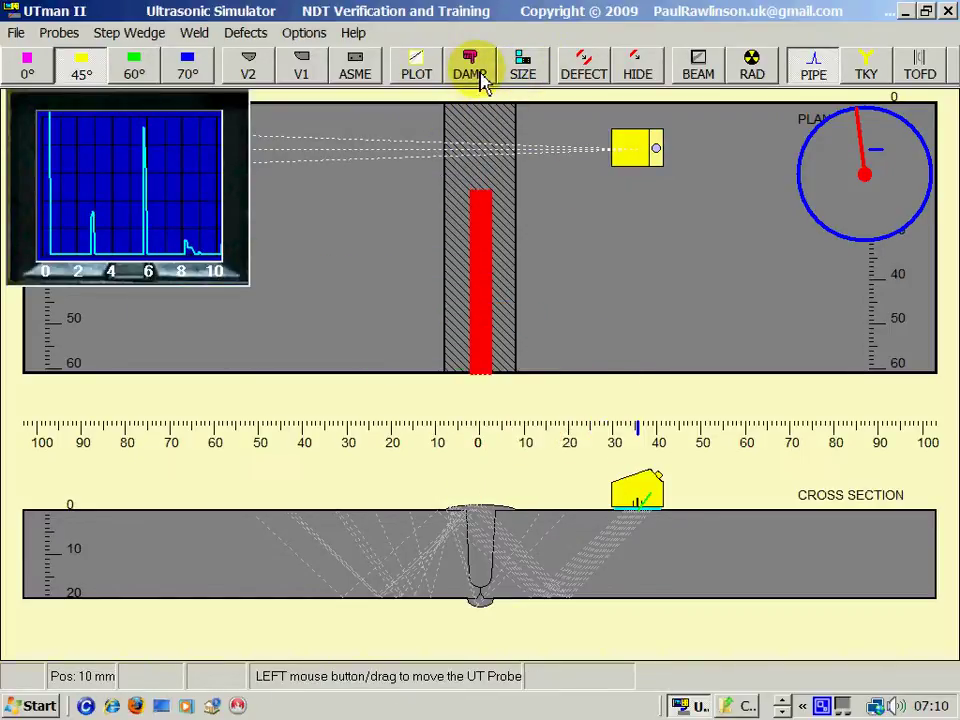
pyautogui.moveTo(647, 150)
pyautogui.mouseDown()
pyautogui.moveTo(686, 146)
pyautogui.moveTo(602, 133)
pyautogui.moveTo(690, 138)
pyautogui.moveTo(615, 135)
pyautogui.moveTo(690, 146)
pyautogui.moveTo(568, 137)
pyautogui.moveTo(690, 146)
pyautogui.moveTo(632, 146)
pyautogui.moveTo(681, 144)
pyautogui.moveTo(645, 138)
pyautogui.moveTo(632, 257)
pyautogui.moveTo(564, 251)
pyautogui.moveTo(594, 261)
pyautogui.moveTo(556, 243)
pyautogui.moveTo(619, 133)
pyautogui.mouseUp()
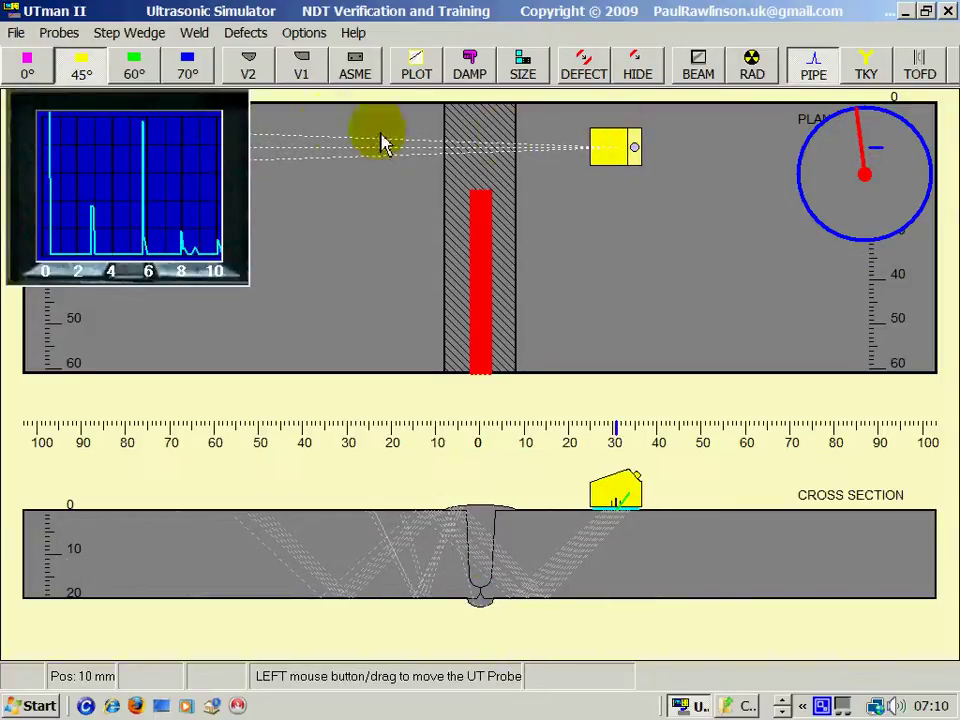
# Step: Switch to the 60° probe about 35 mm from the weld centre at the 7 mm position and colour-code the display by geometry
pyautogui.click(134, 70)
pyautogui.moveTo(620, 150); pyautogui.dragTo(635, 120)
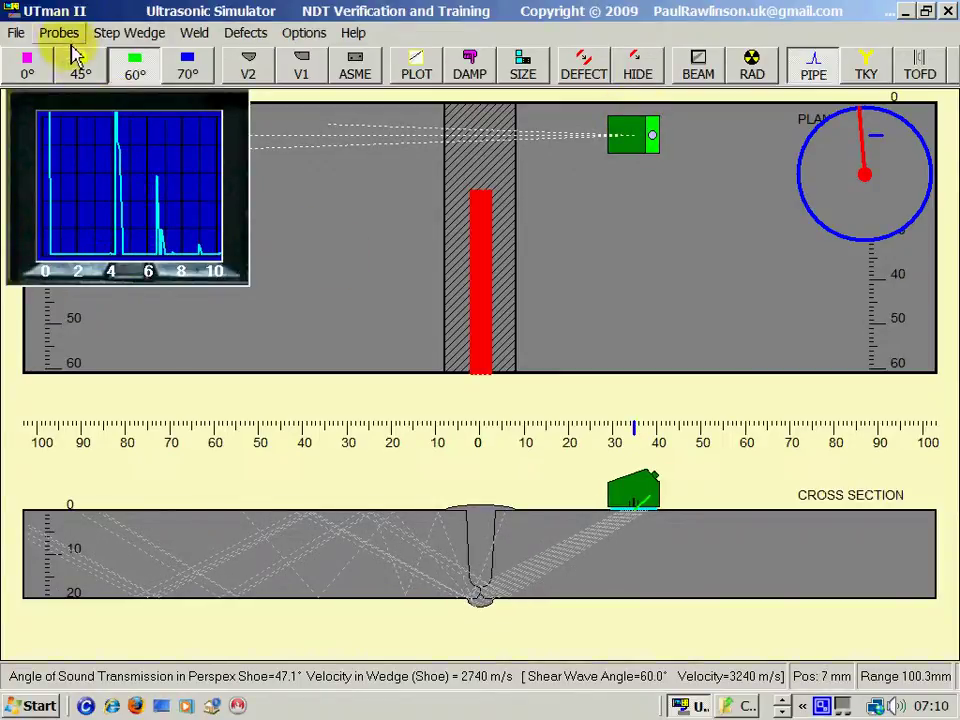
pyautogui.click(302, 33)
pyautogui.moveTo(331, 161)
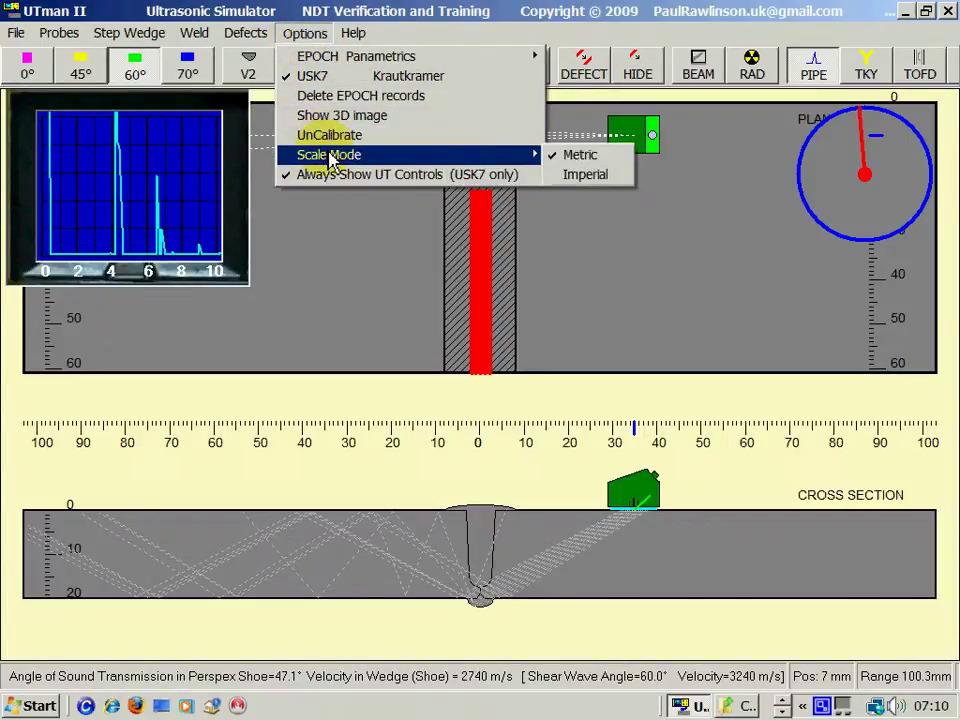
pyautogui.click(45, 38)
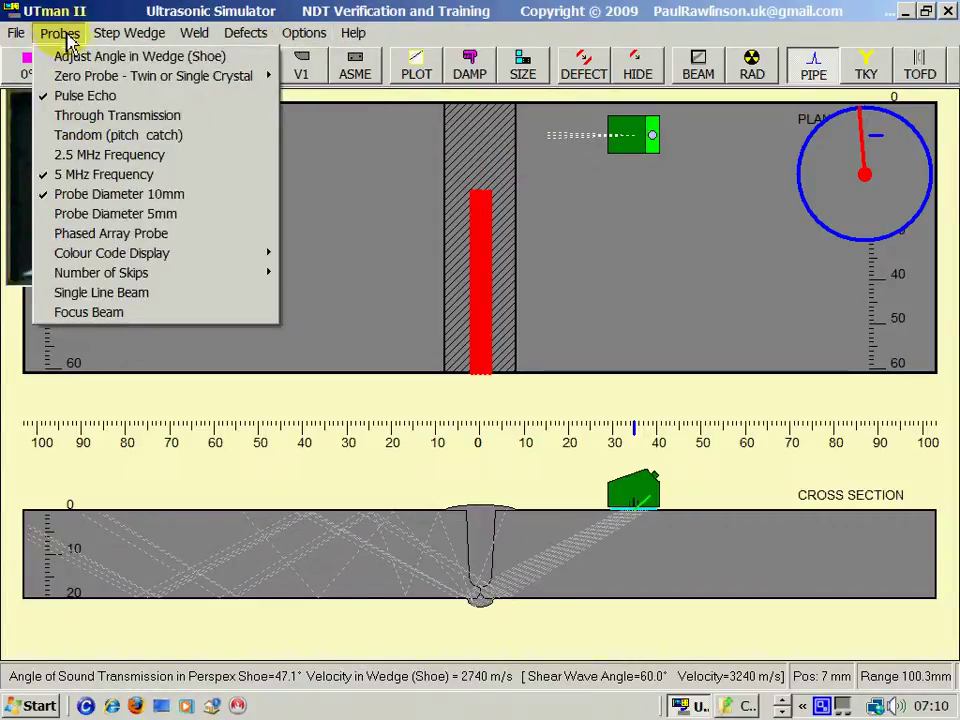
pyautogui.moveTo(170, 257)
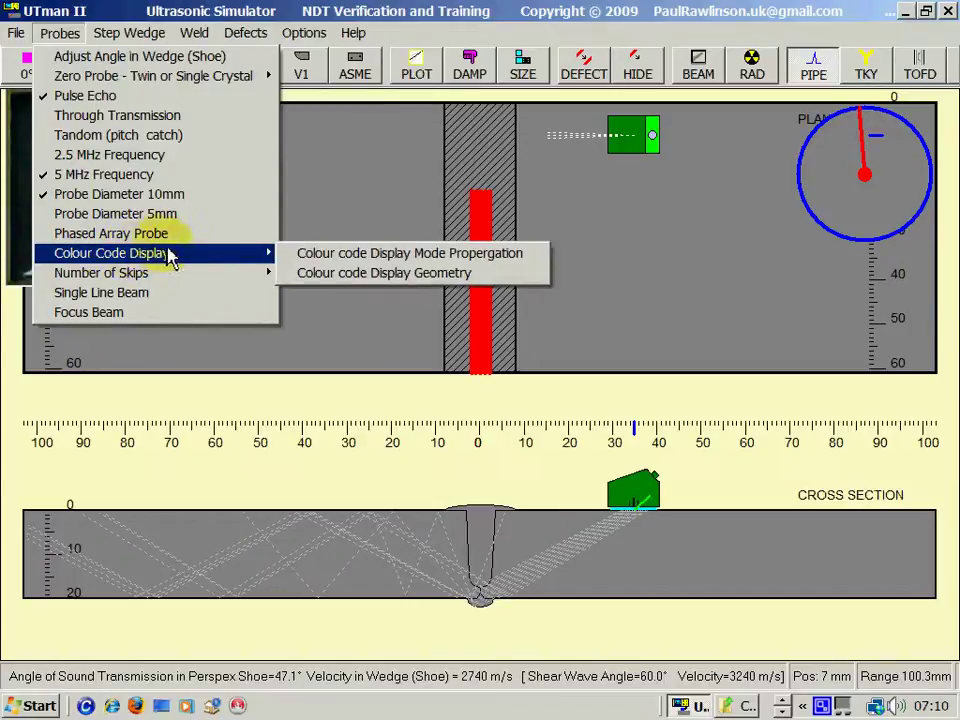
pyautogui.click(322, 280)
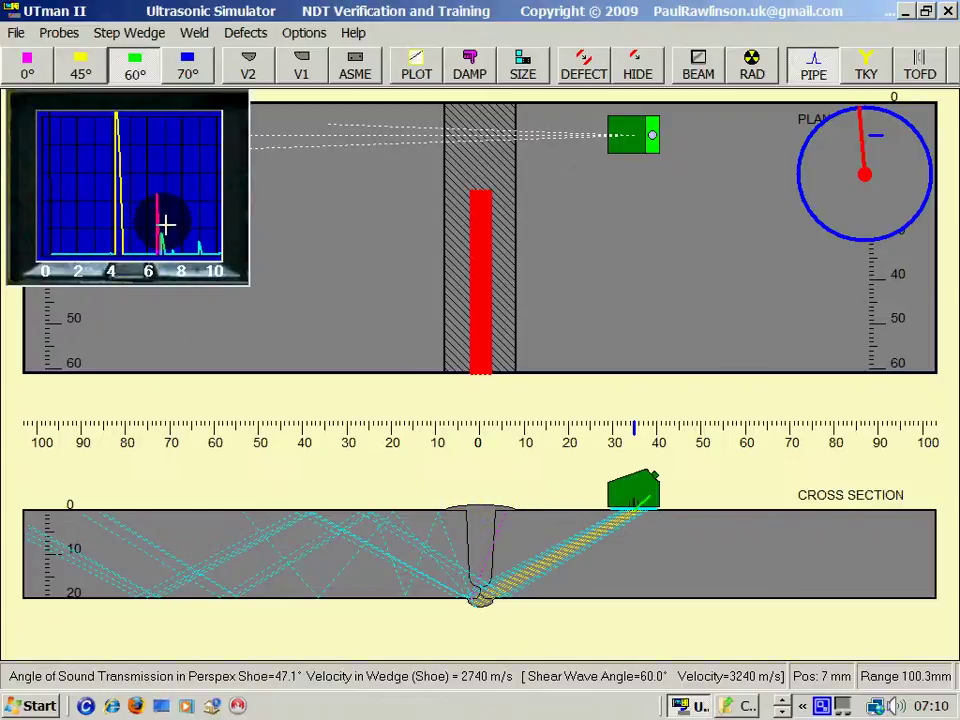
# Step: Position the probe about 34 mm from the weld centre at 6 mm and lower the flaw detector's amplification to 41 dB
pyautogui.moveTo(630, 146); pyautogui.dragTo(628, 114)
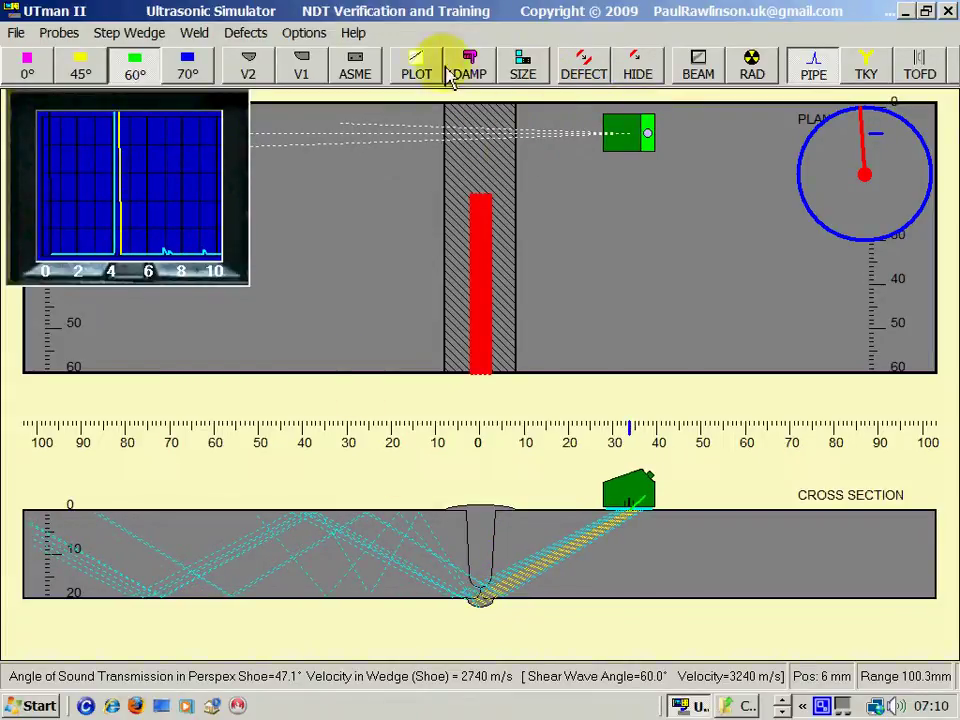
pyautogui.click(515, 82)
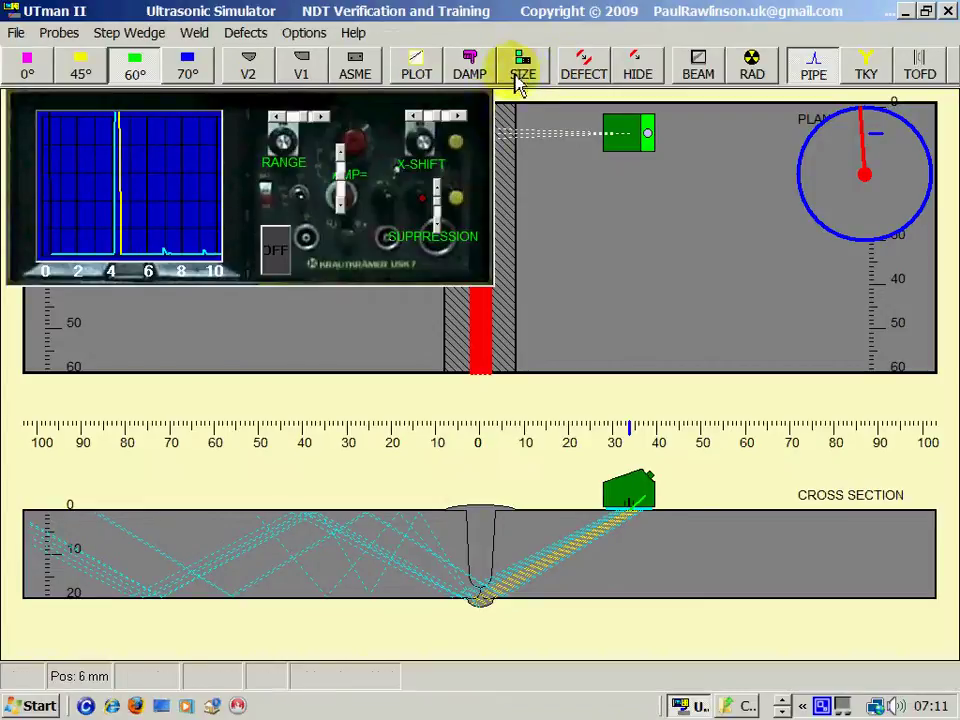
pyautogui.click(347, 163)
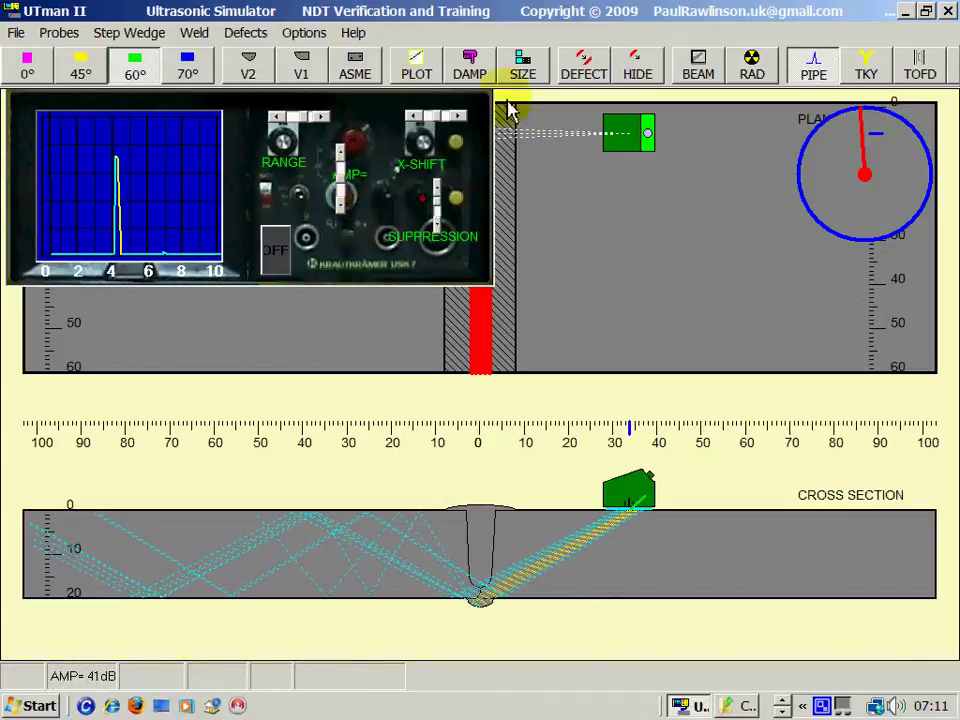
pyautogui.click(529, 75)
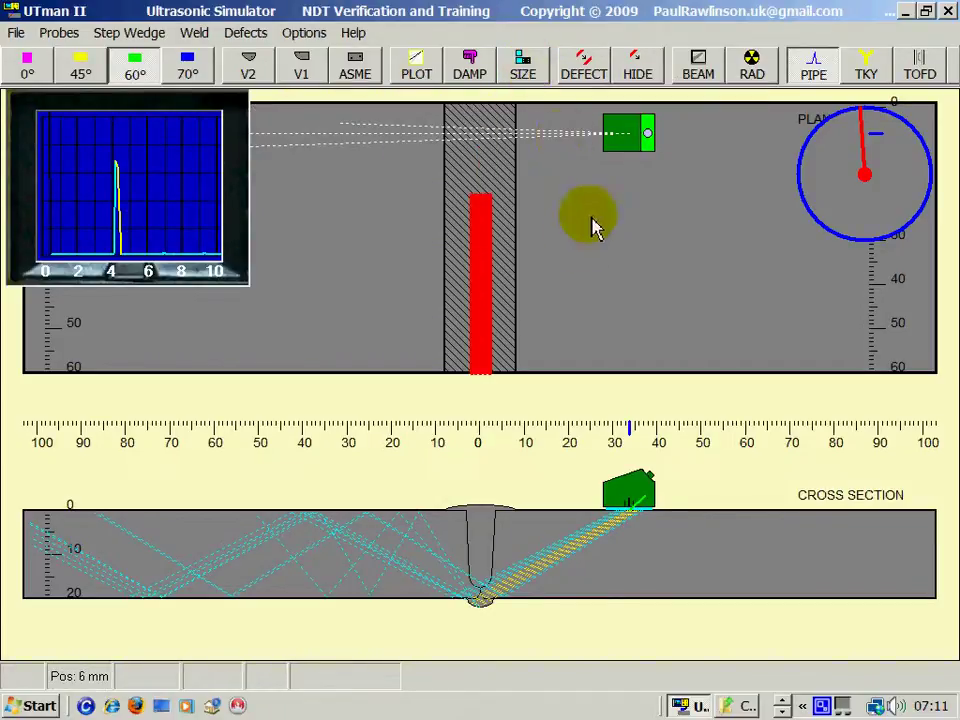
# Step: Move the probe back to about 35 mm from the weld centre at the 8 mm position and damp the weld cap repeatedly
pyautogui.moveTo(608, 137); pyautogui.dragTo(637, 127)
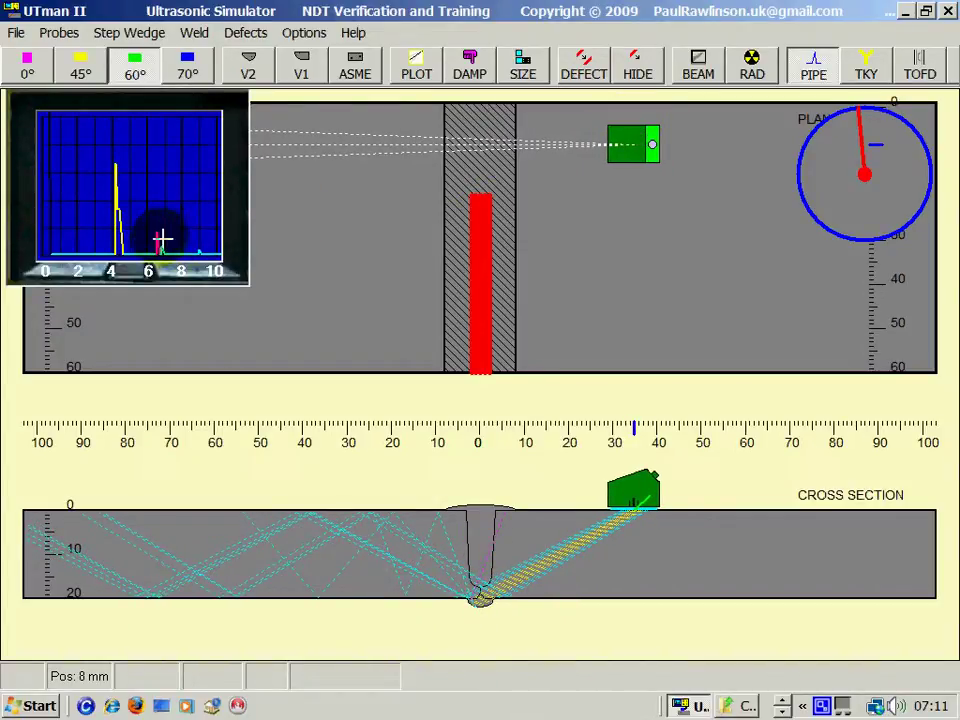
pyautogui.click(485, 78)
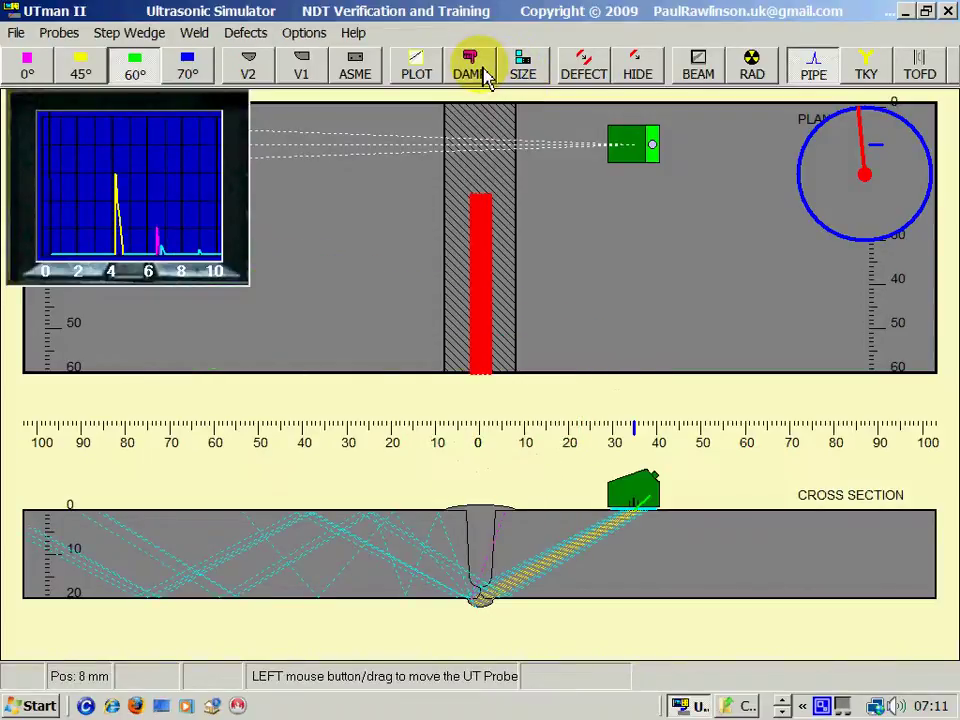
pyautogui.click(485, 78)
pyautogui.click(485, 78)
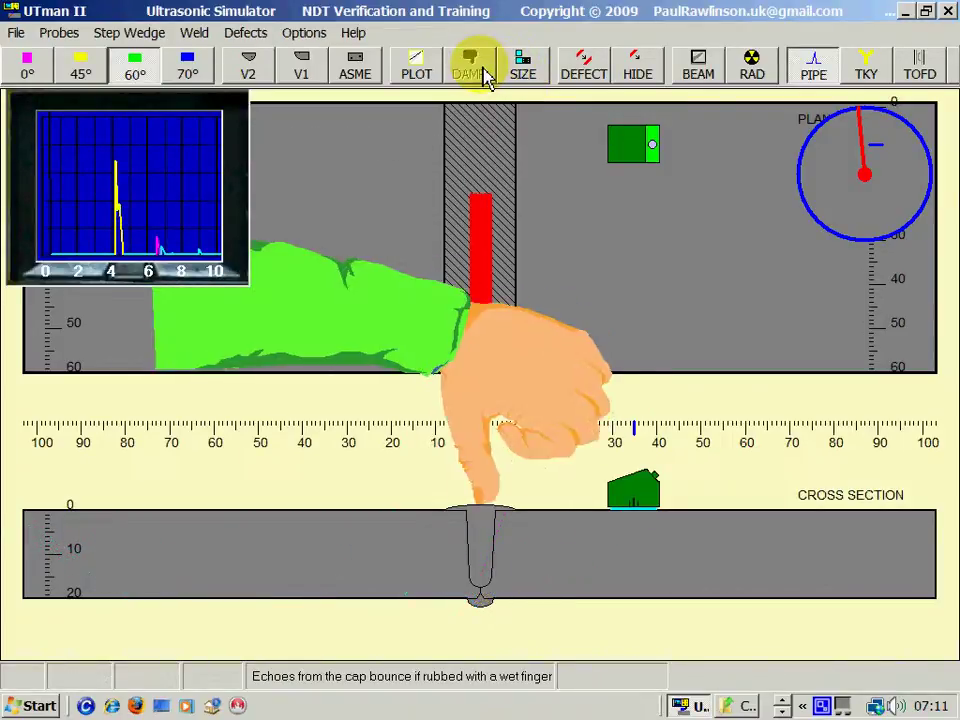
# Step: Scan the 60° probe along the defect, finishing about 23 mm from the weld centre at the 36 mm position
pyautogui.moveTo(632, 161); pyautogui.dragTo(579, 240)
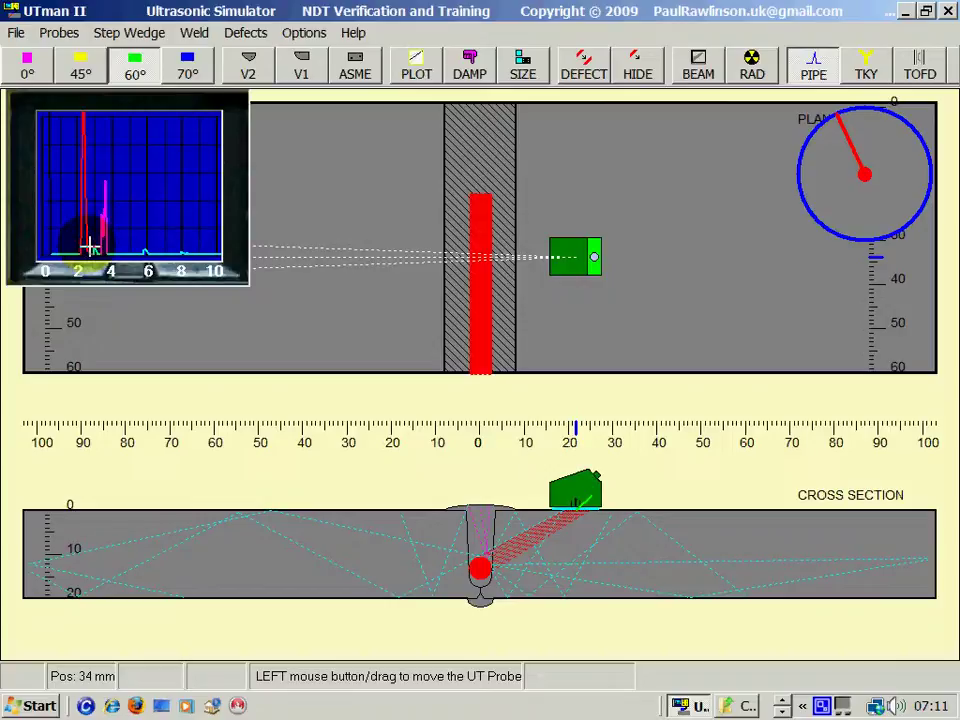
pyautogui.click(418, 318)
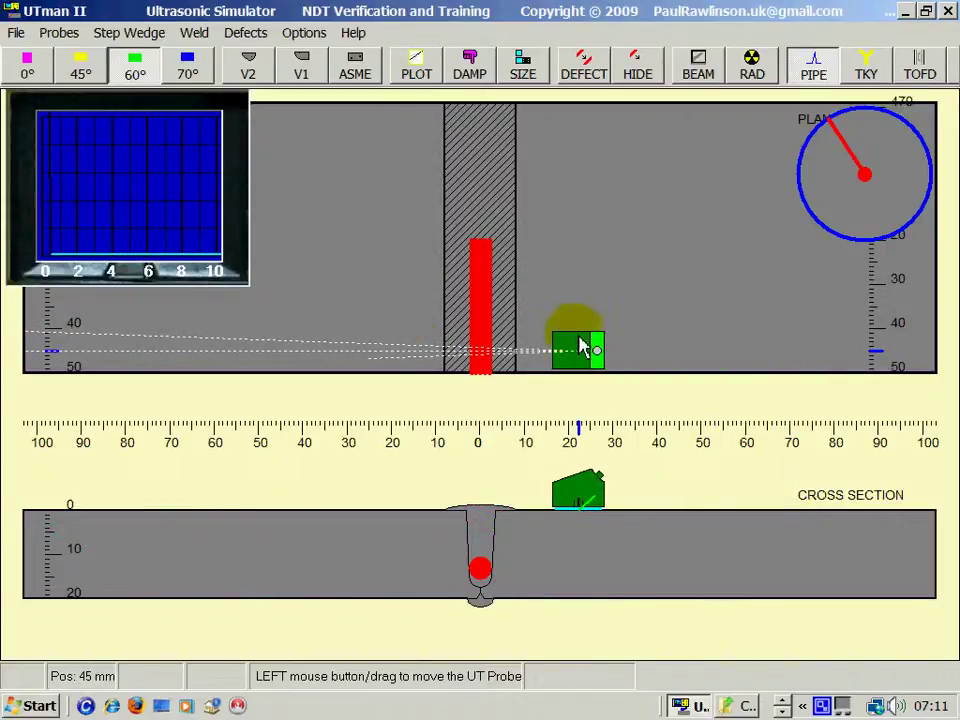
pyautogui.moveTo(583, 347); pyautogui.dragTo(584, 296)
# Step: Turn off the geometry colour coding of the beam and echo display
pyautogui.click(305, 33)
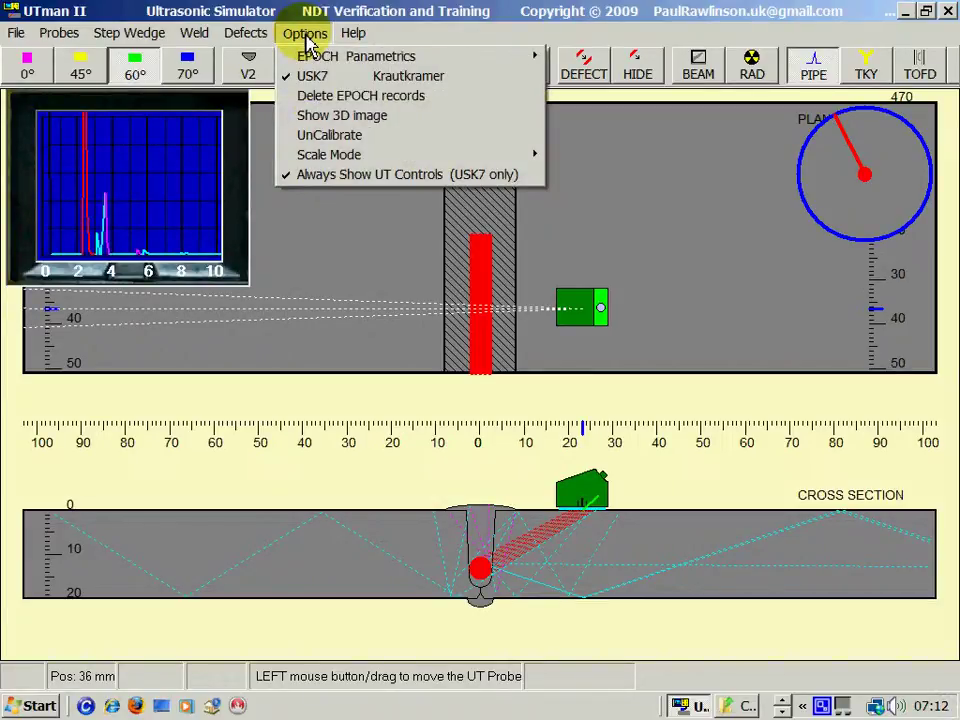
pyautogui.moveTo(42, 38)
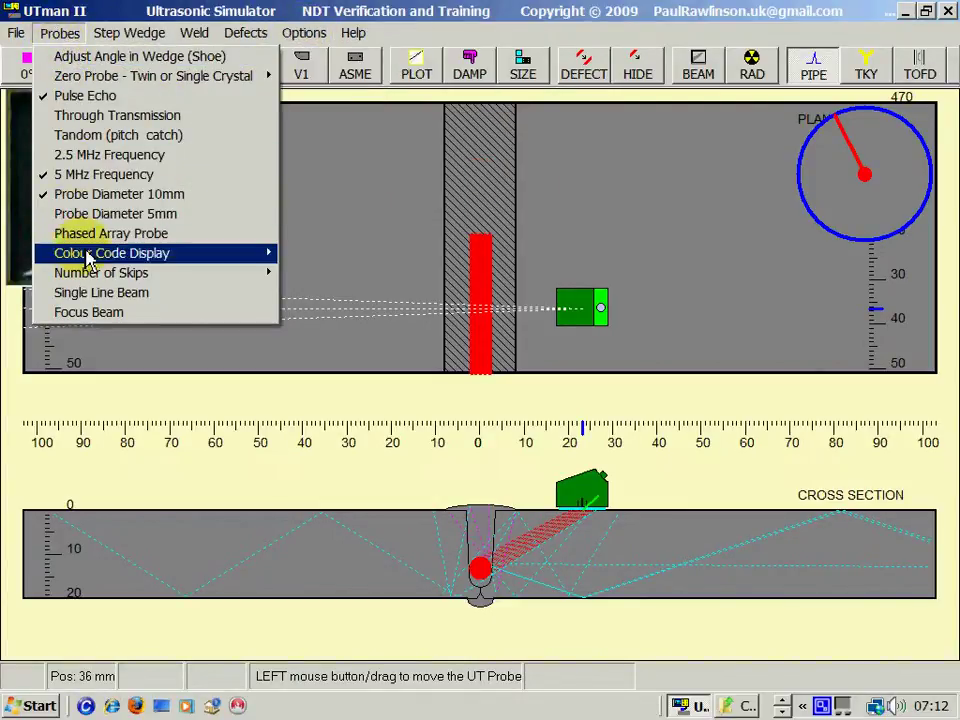
pyautogui.moveTo(178, 261)
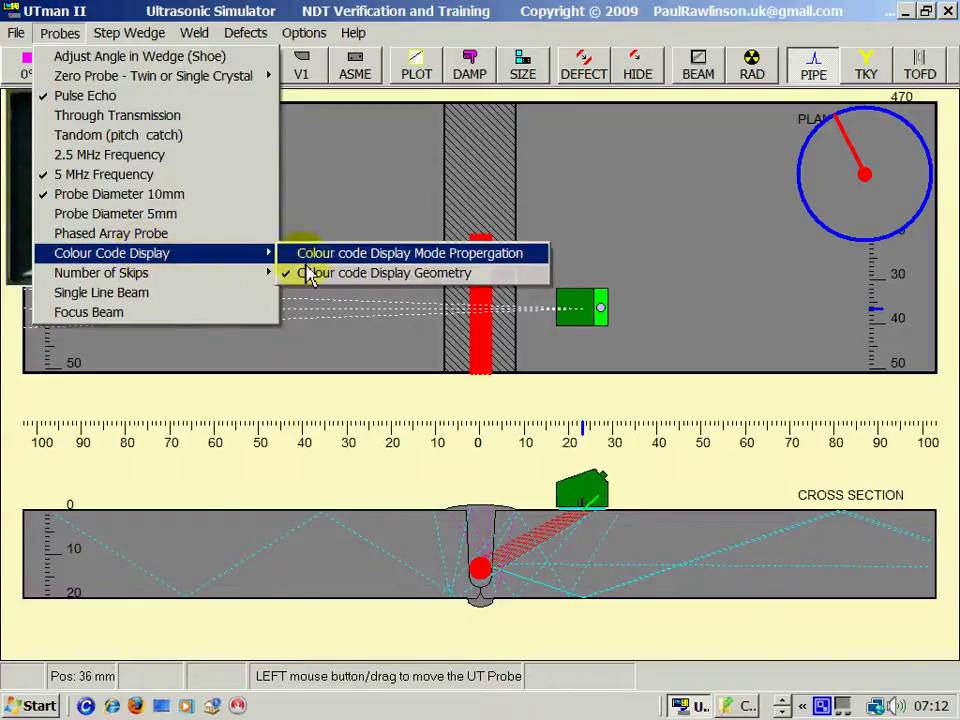
pyautogui.click(440, 273)
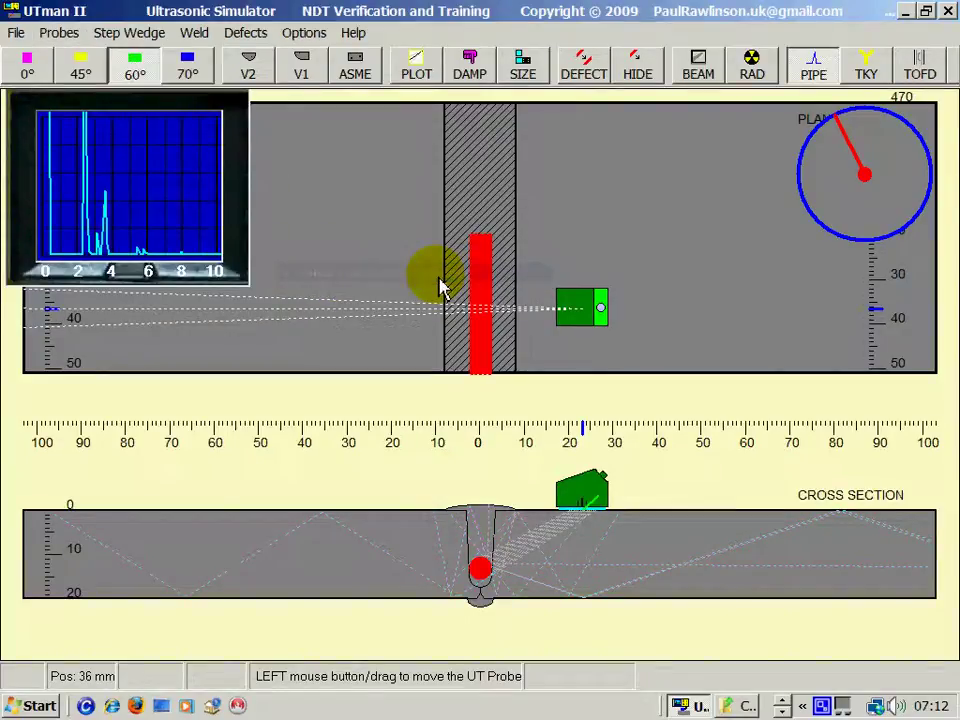